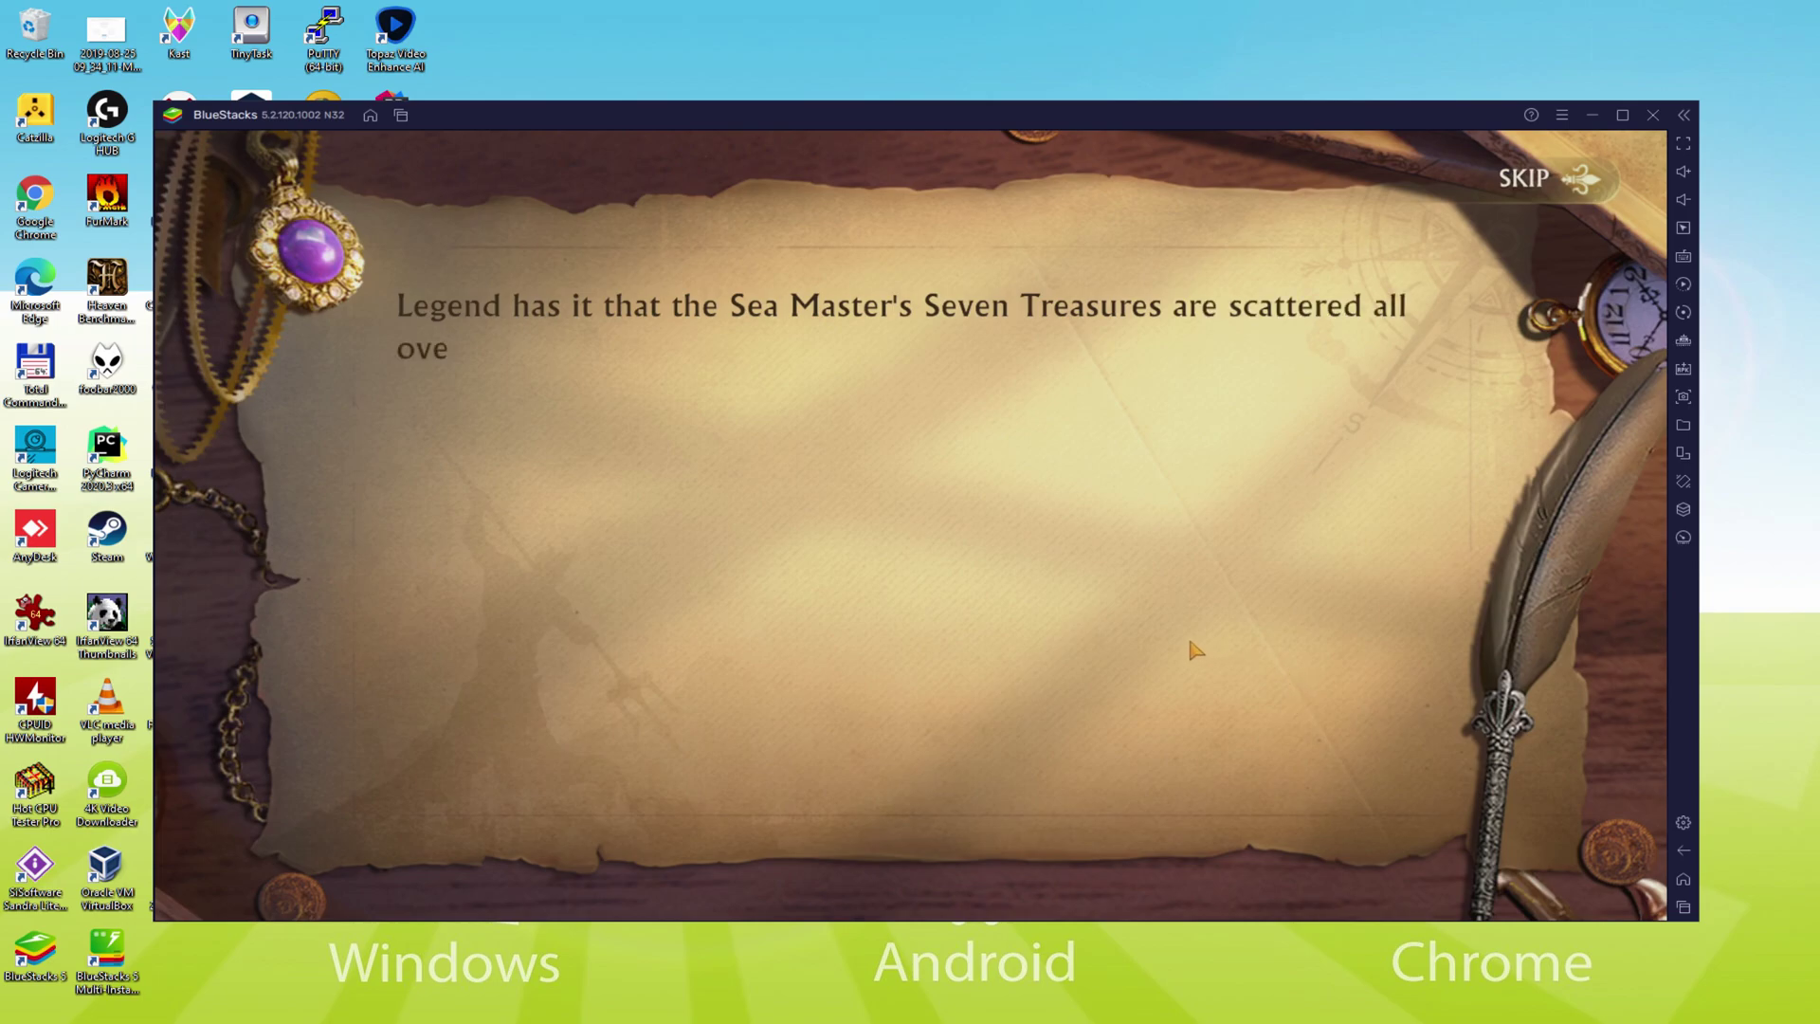
Skip the legend story text and the Peggy–Captain docking conversation.
click(1188, 645)
click(1147, 689)
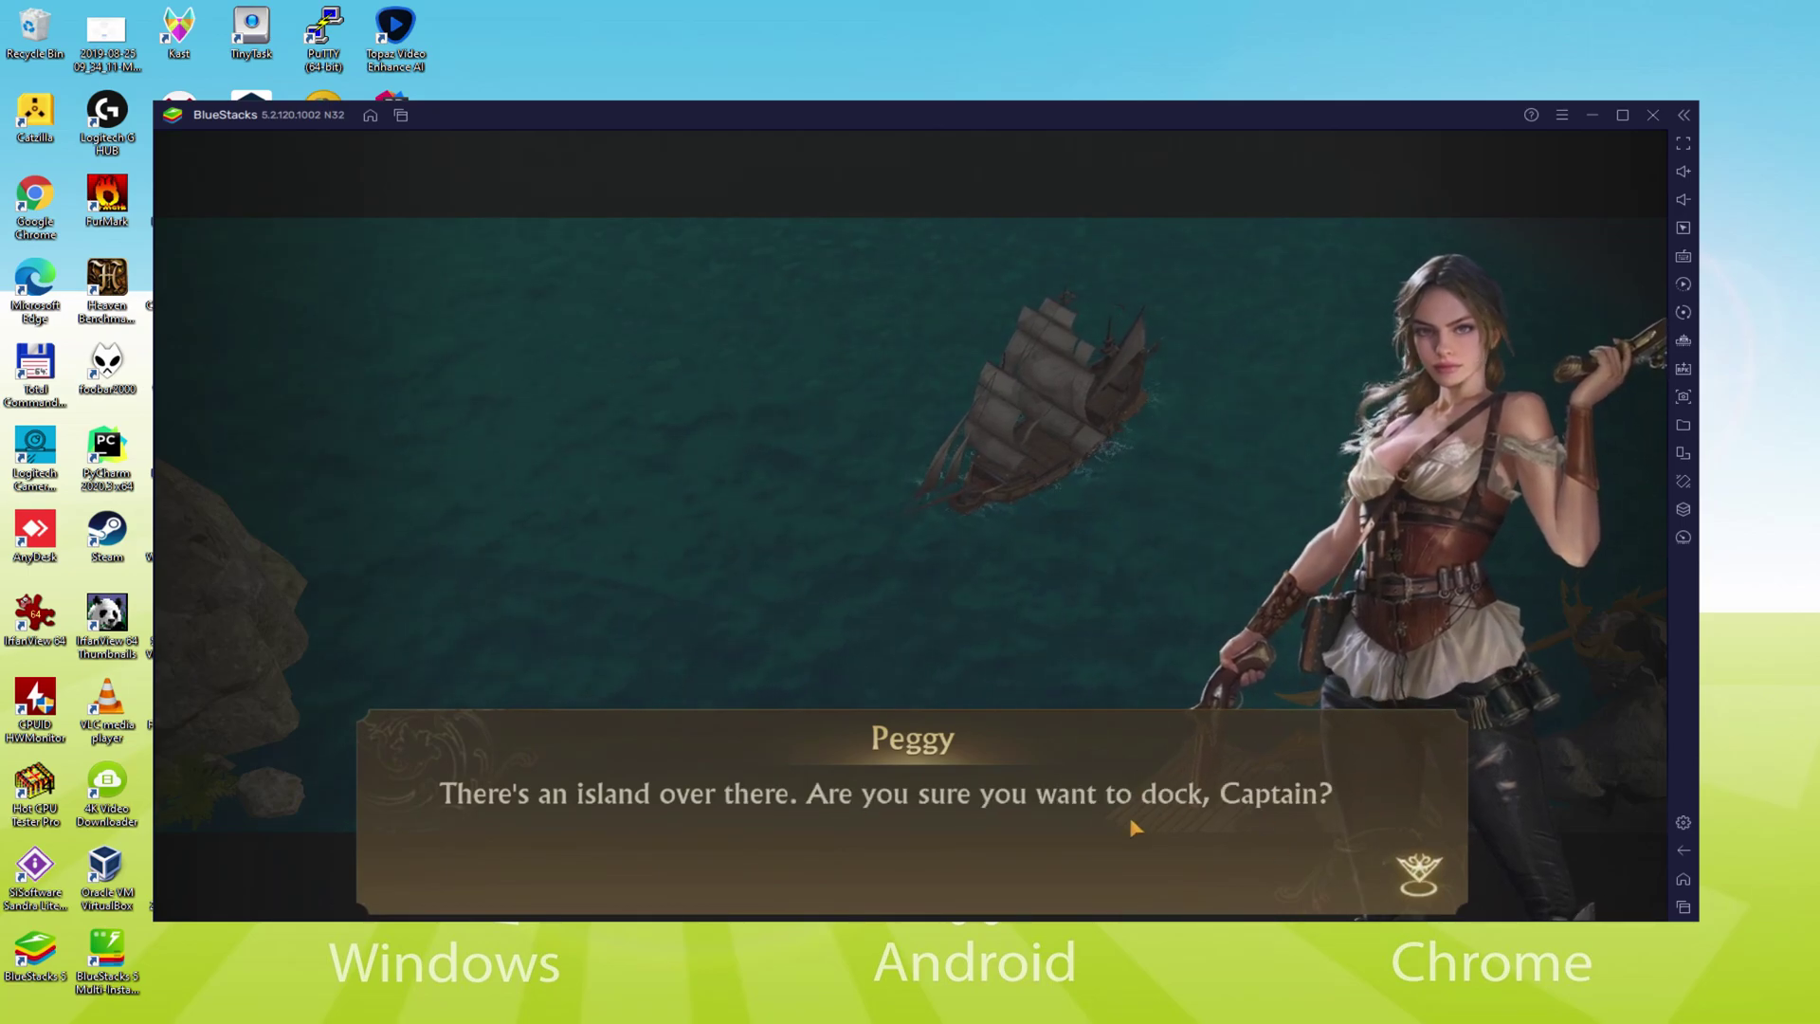
click(1128, 821)
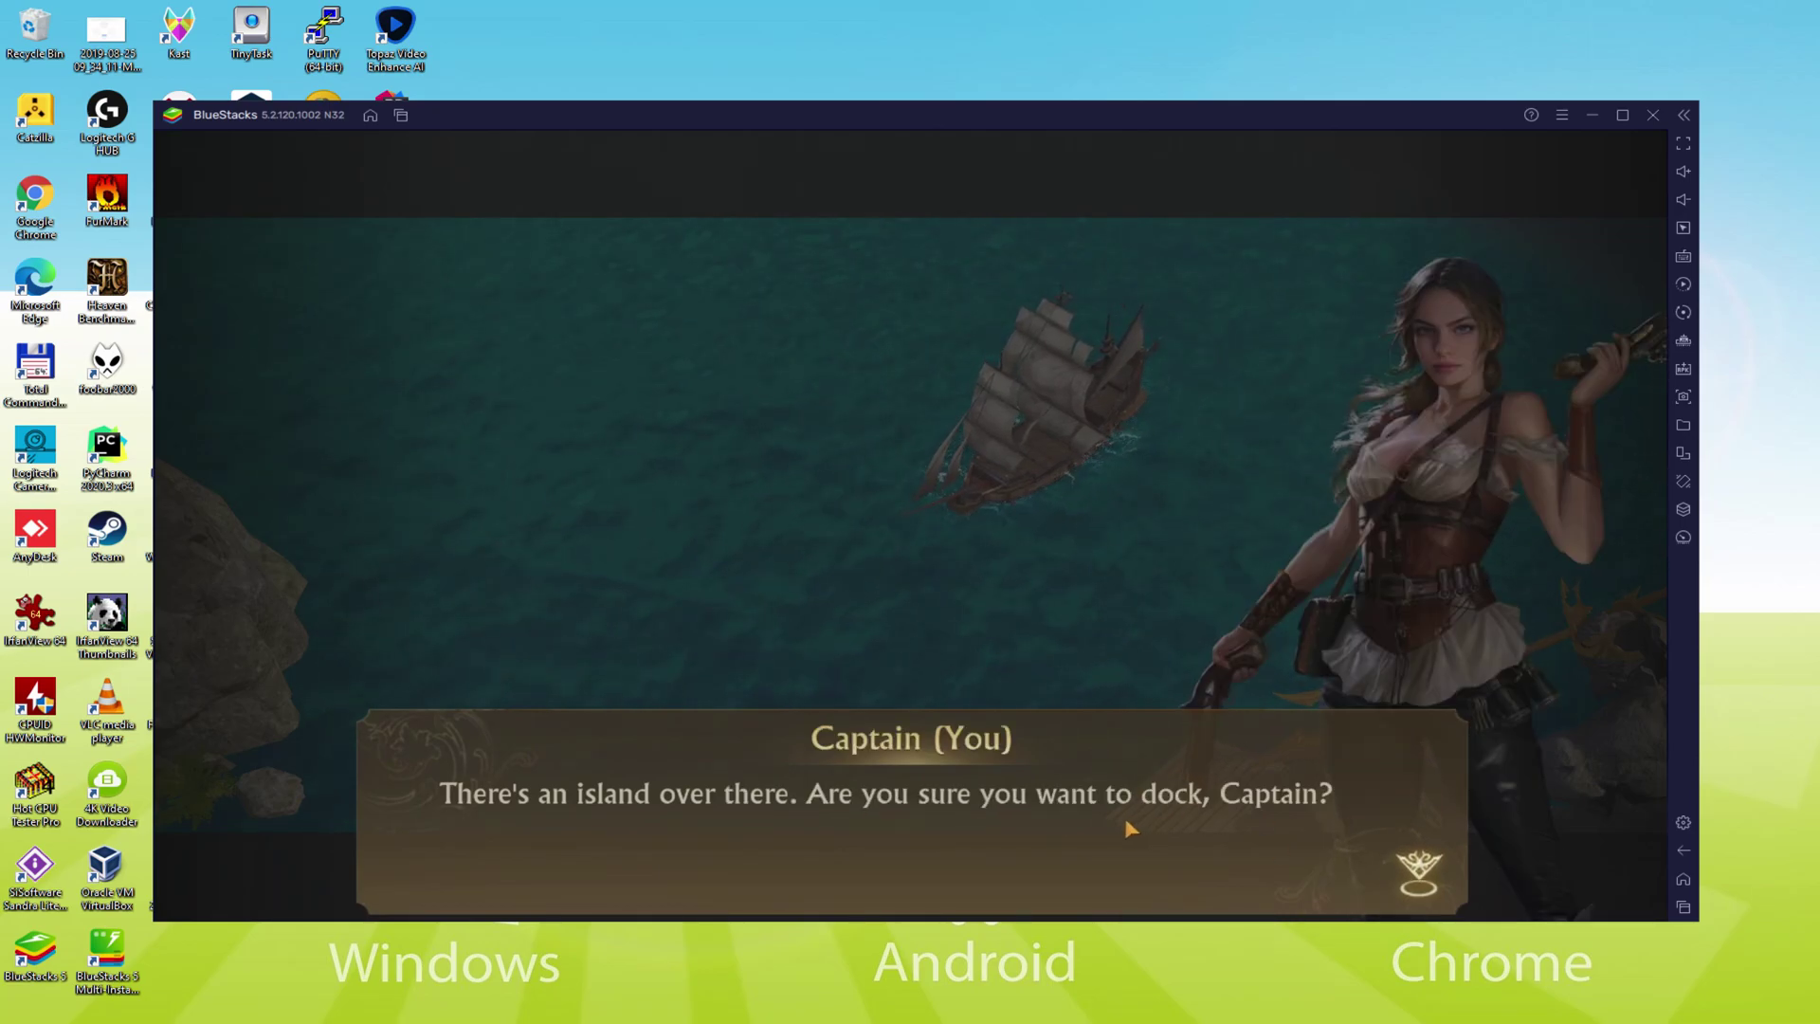
click(1125, 821)
click(1124, 822)
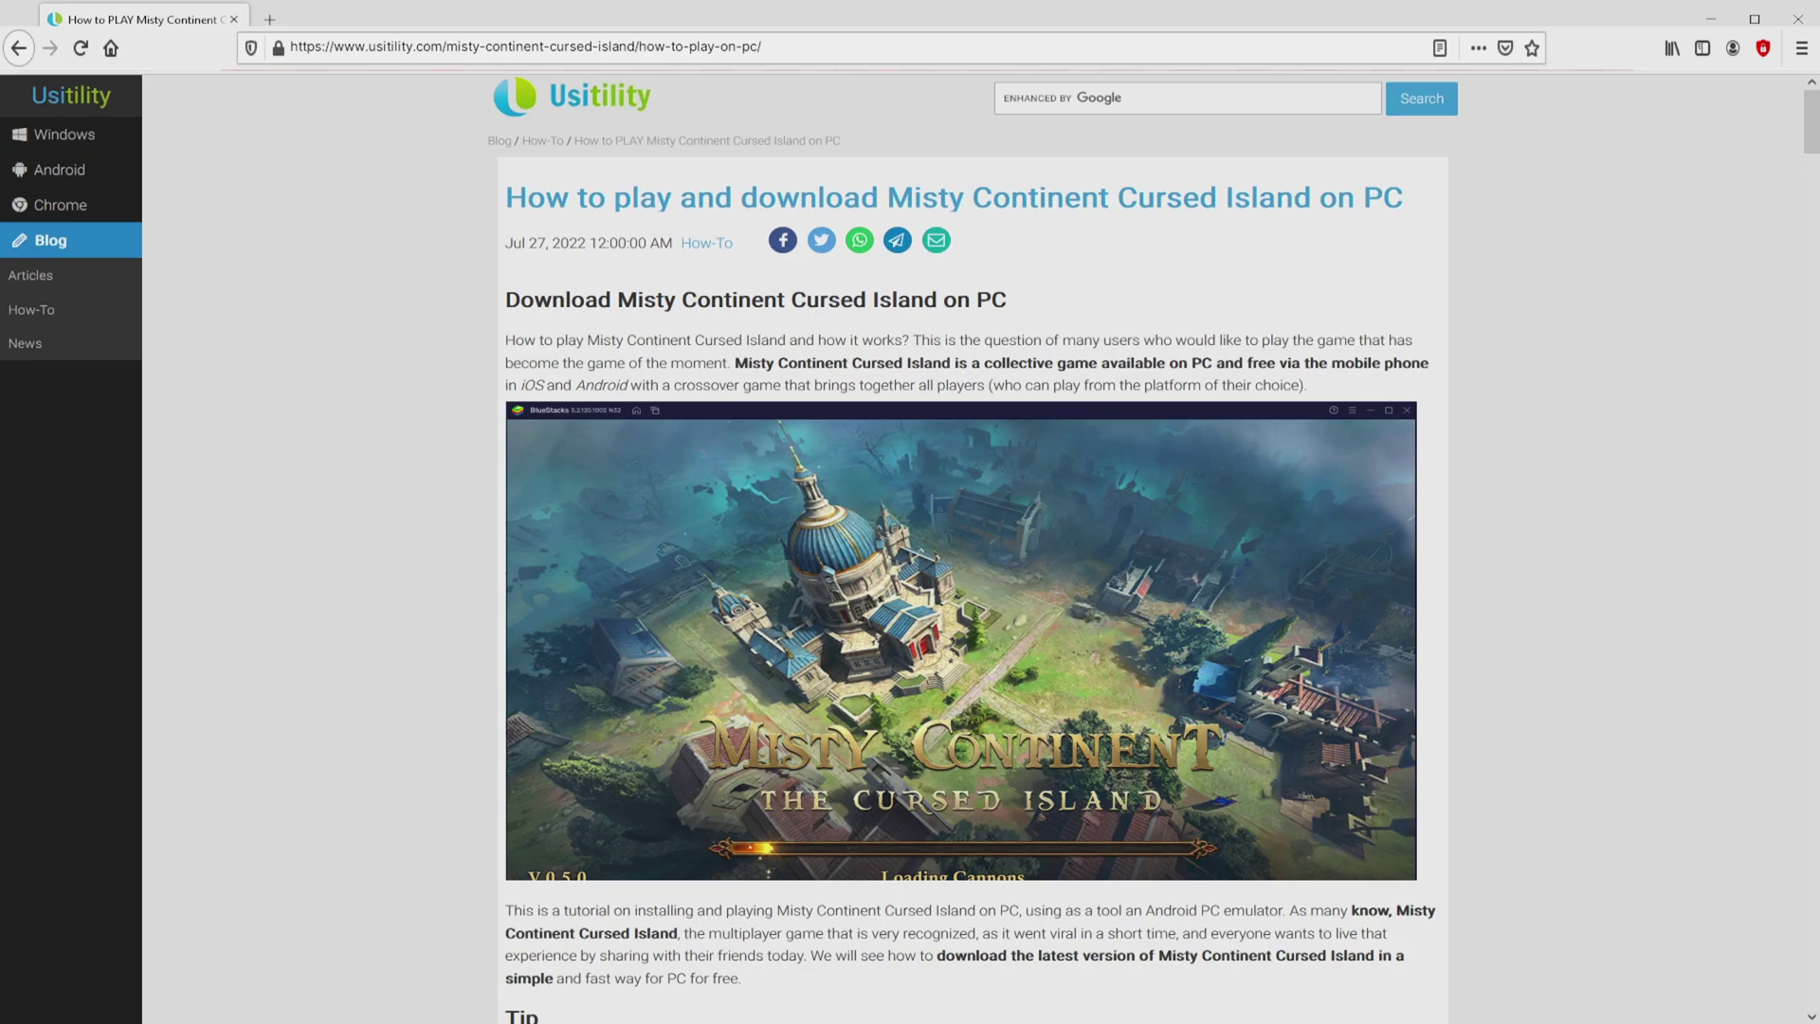
Scroll down the Usitility article toward its Misty Continent download link.
scroll(967, 549, down, 4)
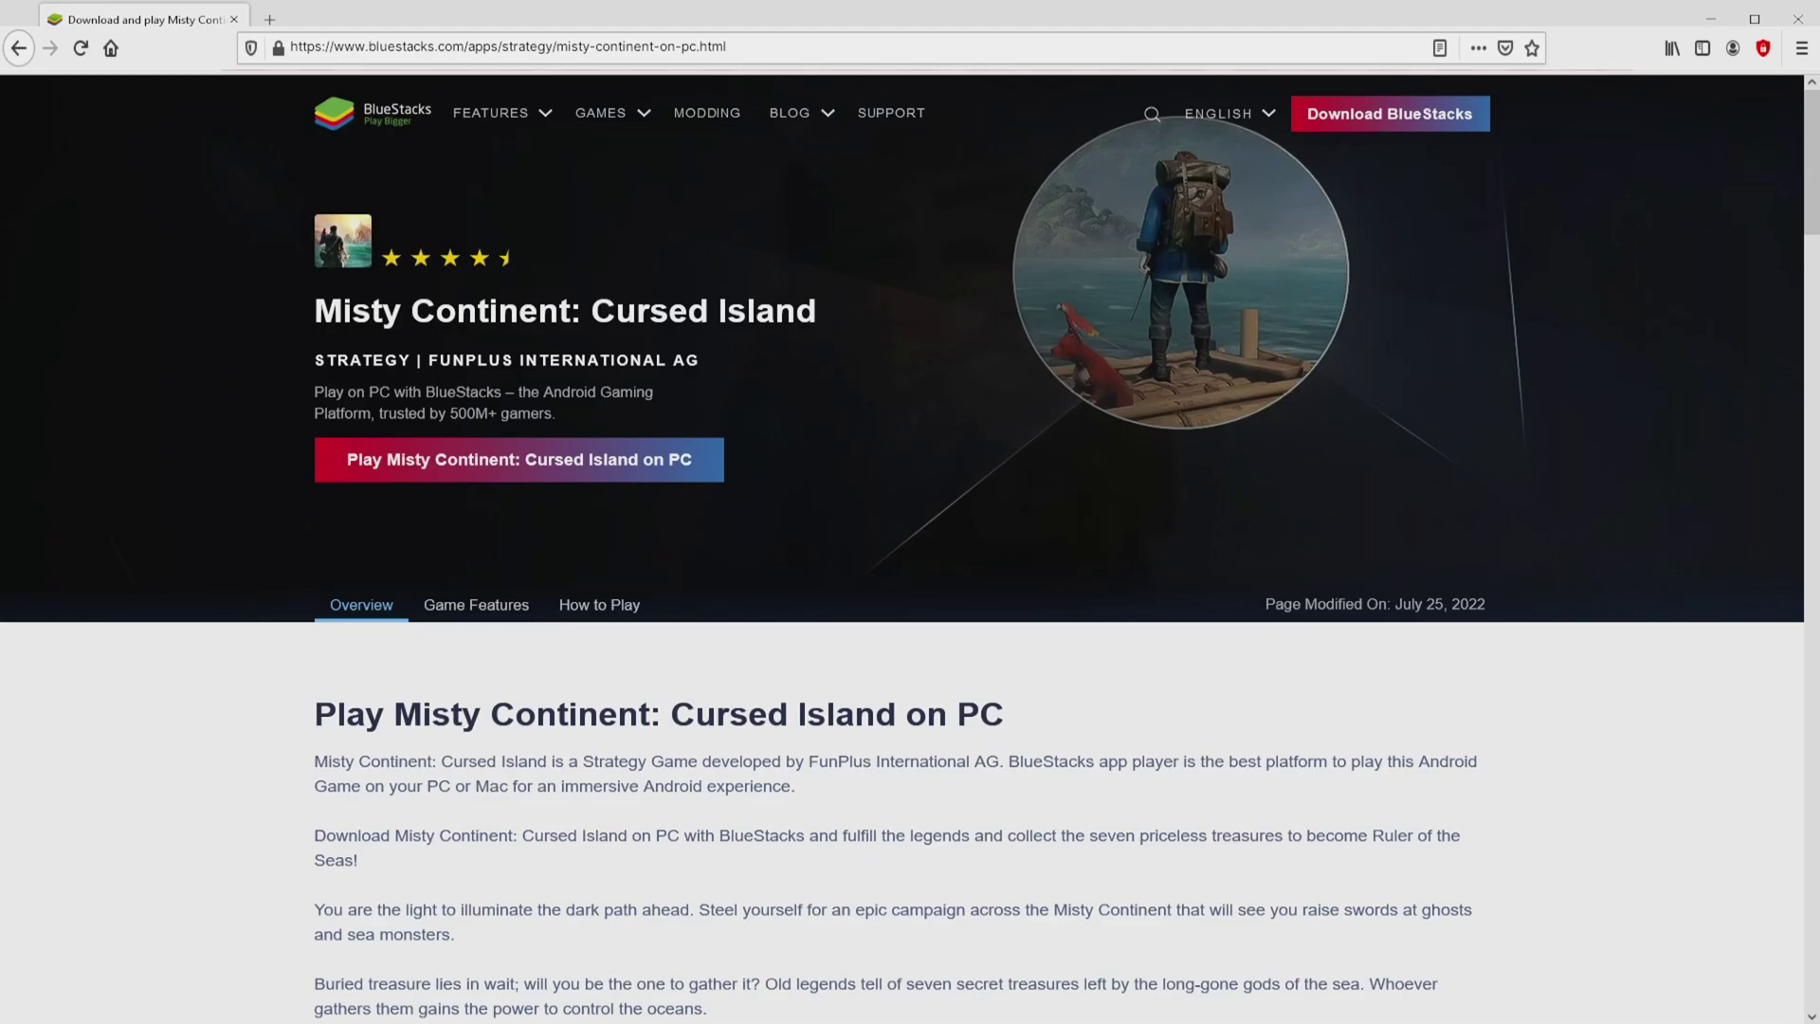
Download the BlueStacks installer via 'Play Misty Continent: Cursed Island on PC'.
scroll(909, 569, down, 20)
scroll(910, 569, up, 10)
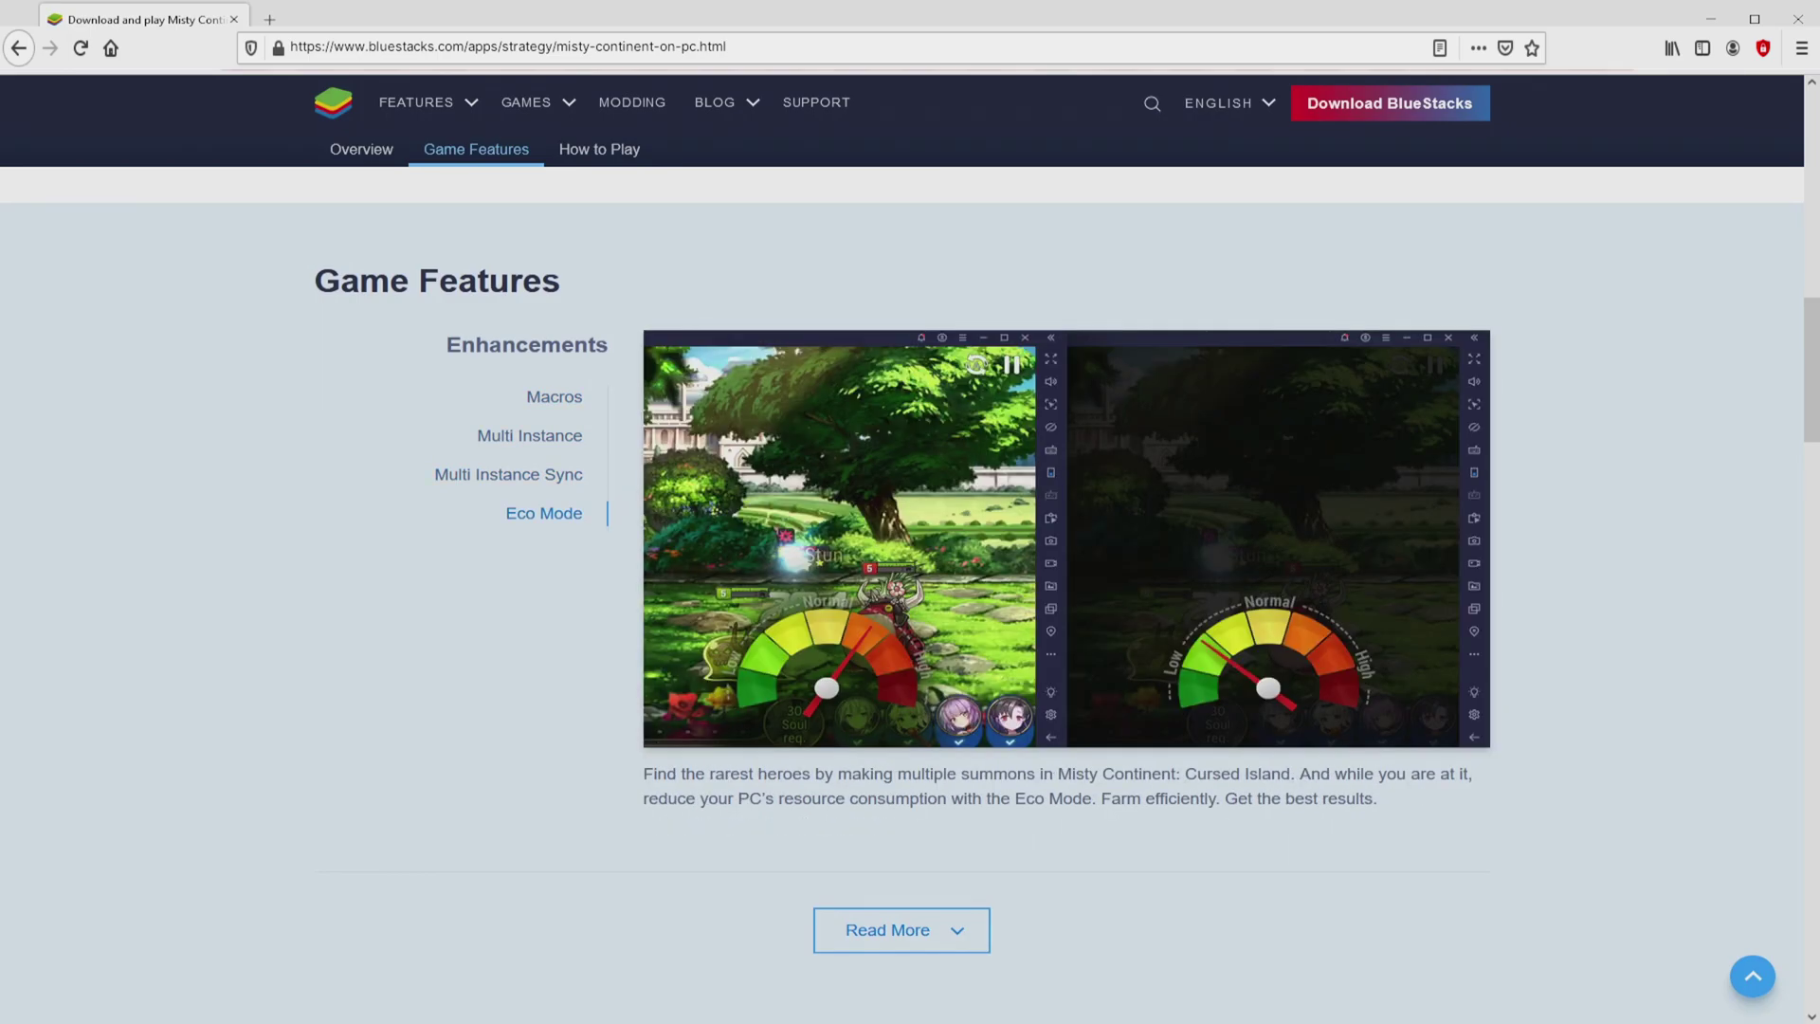
scroll(910, 531, up, 15)
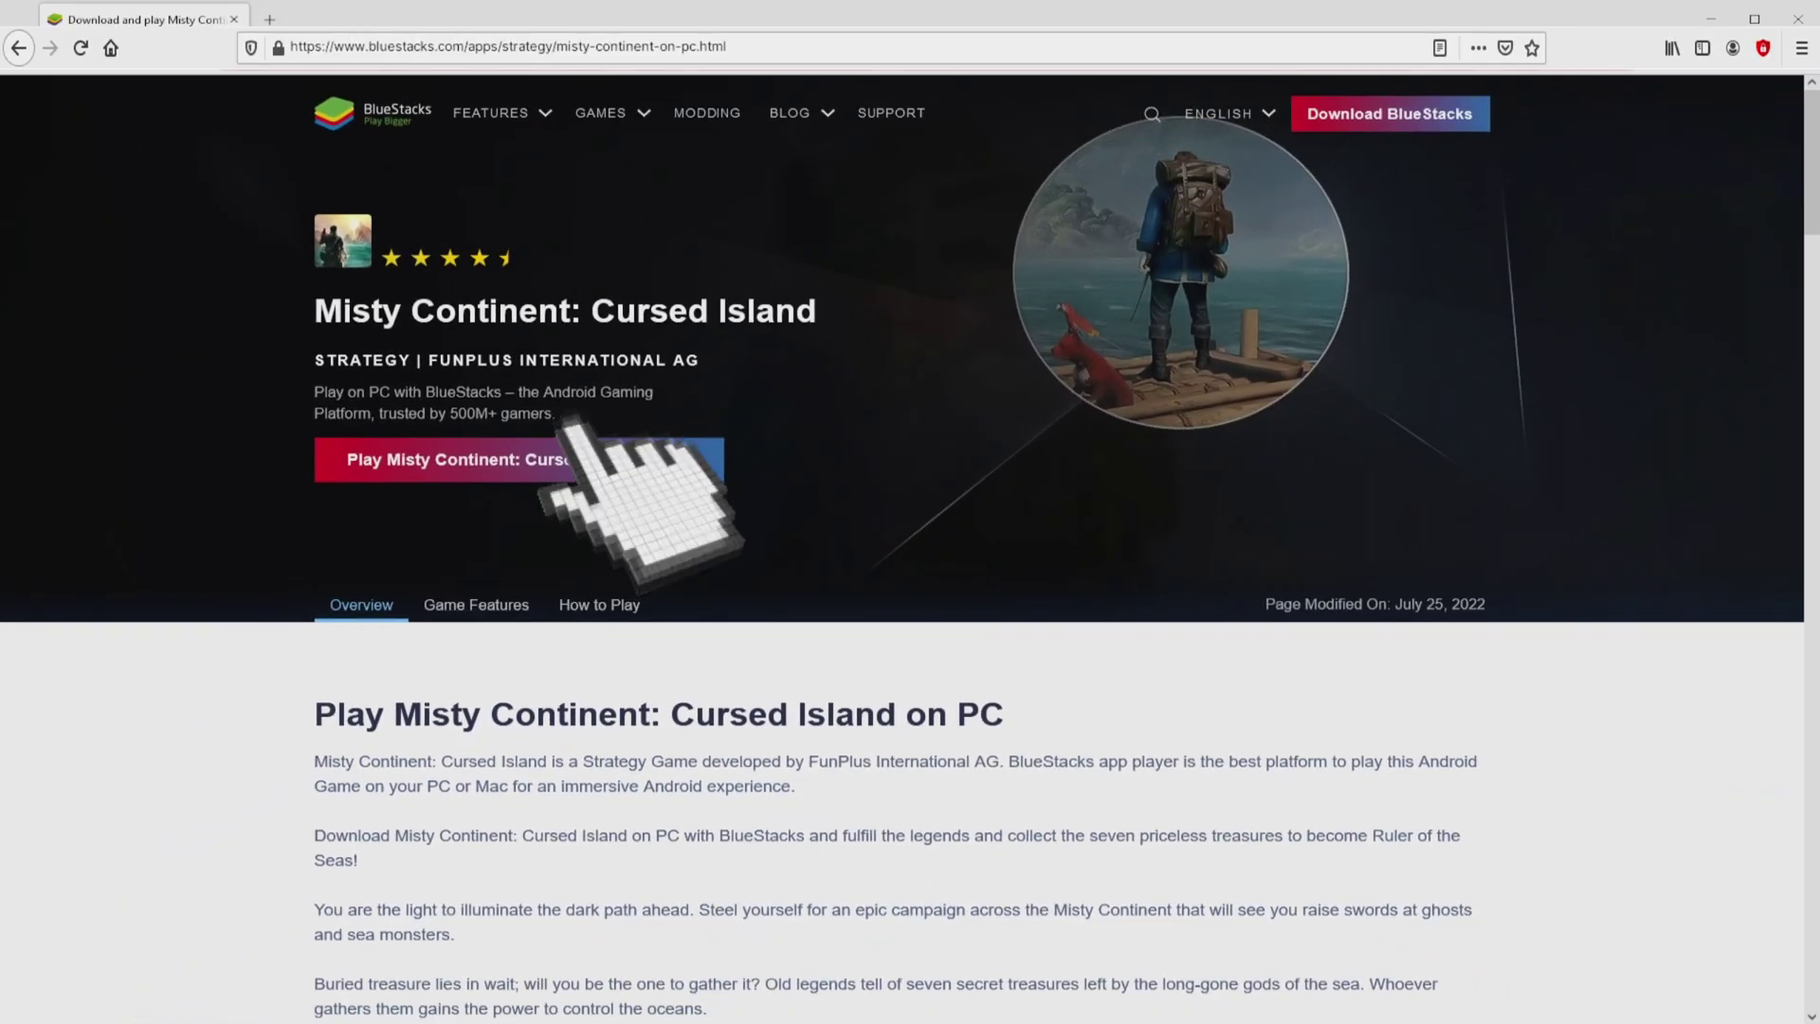
click(498, 459)
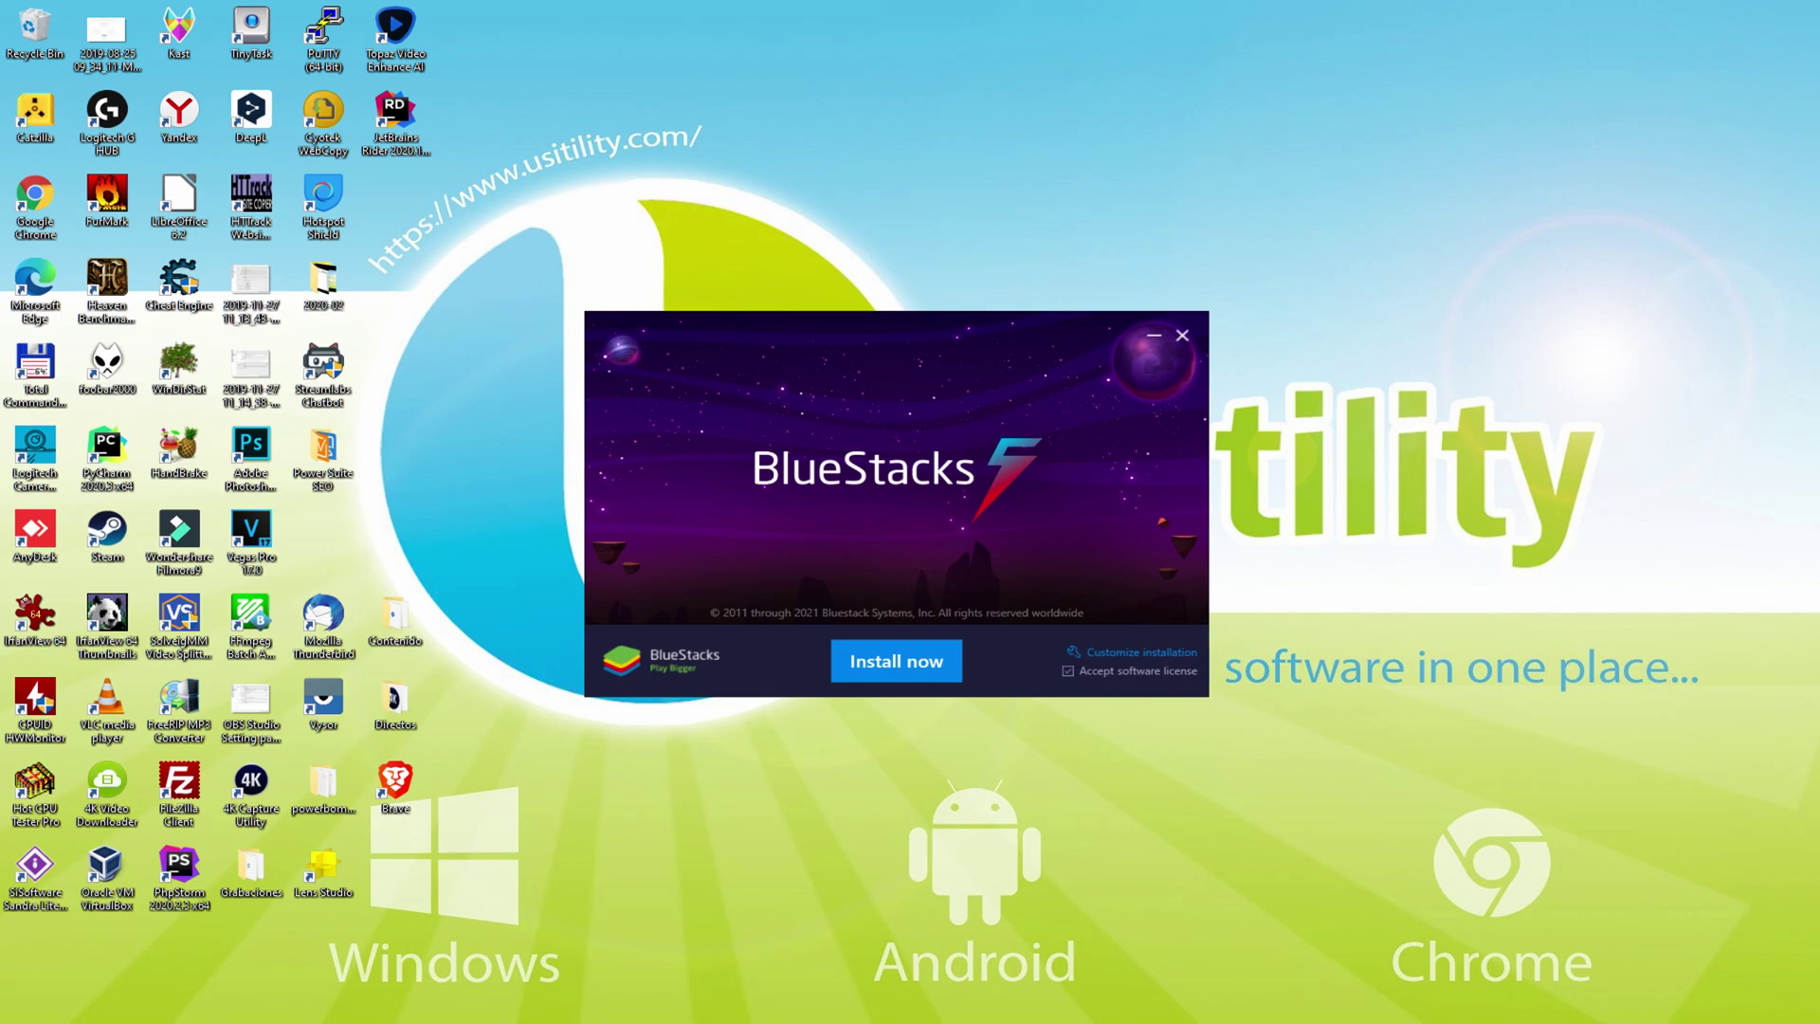
Review the data folder under Customize installation, then go back and choose Install now.
click(1099, 652)
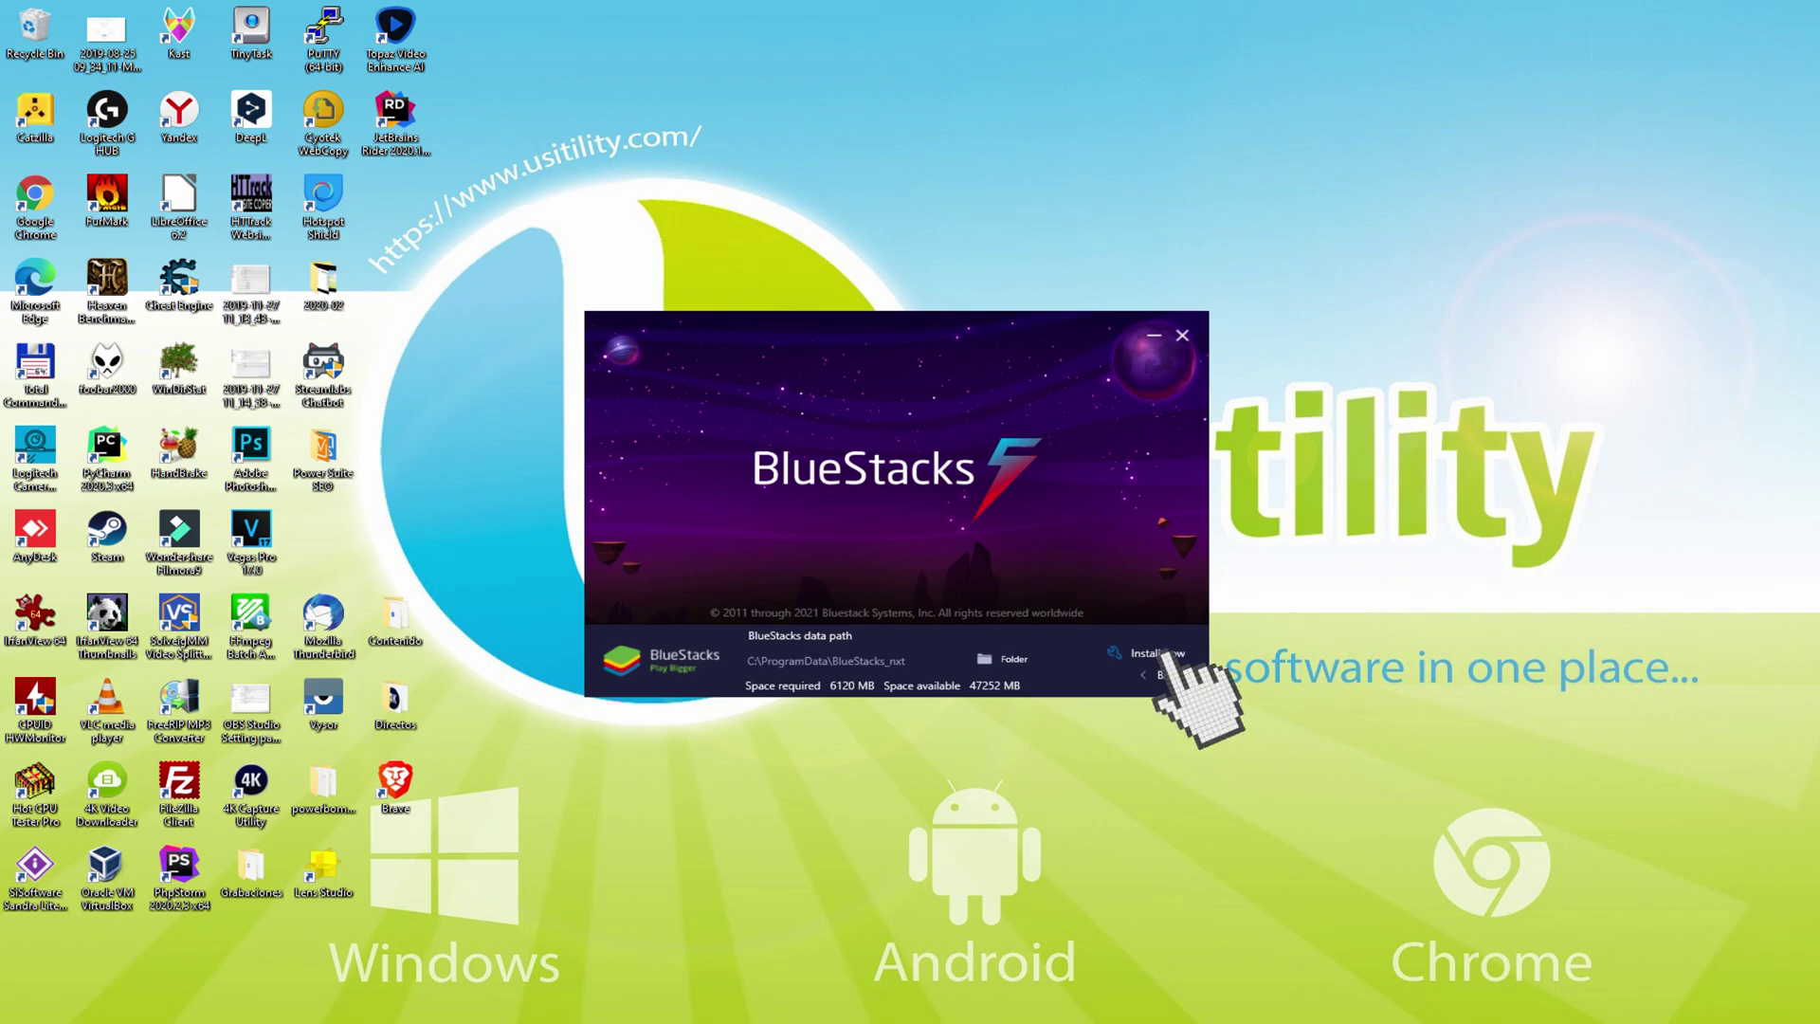
click(1143, 674)
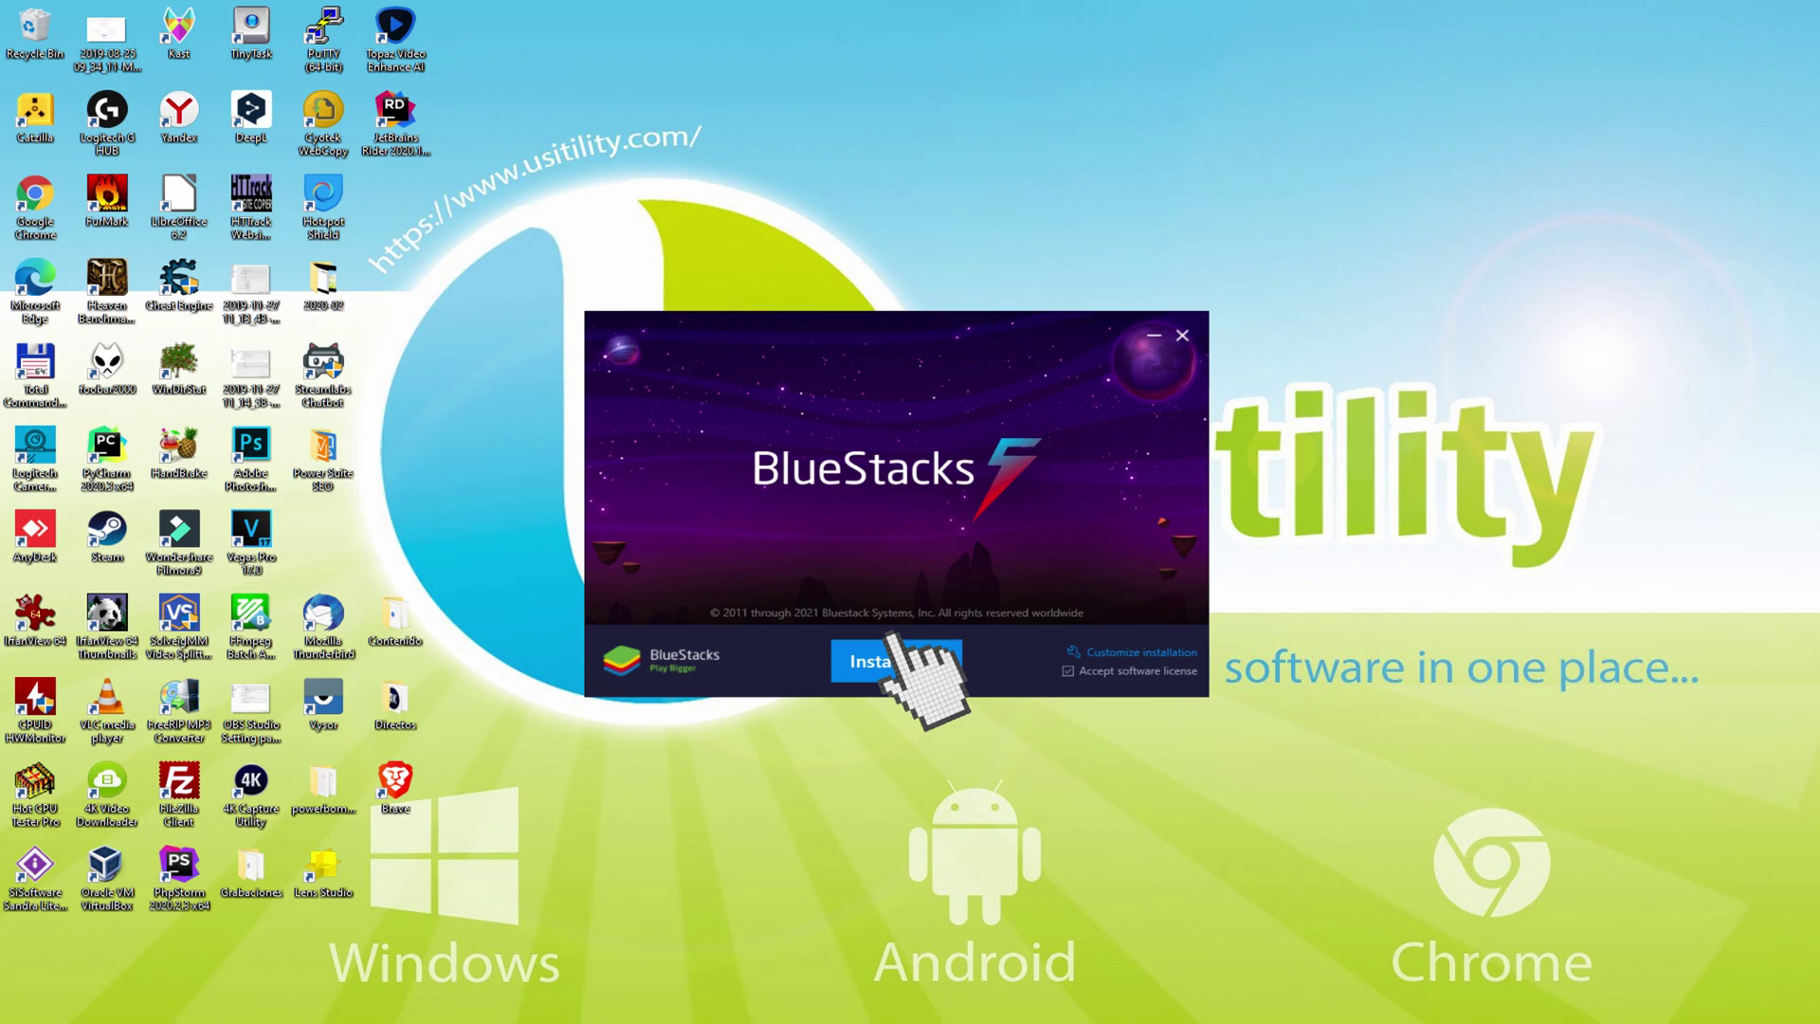
click(870, 661)
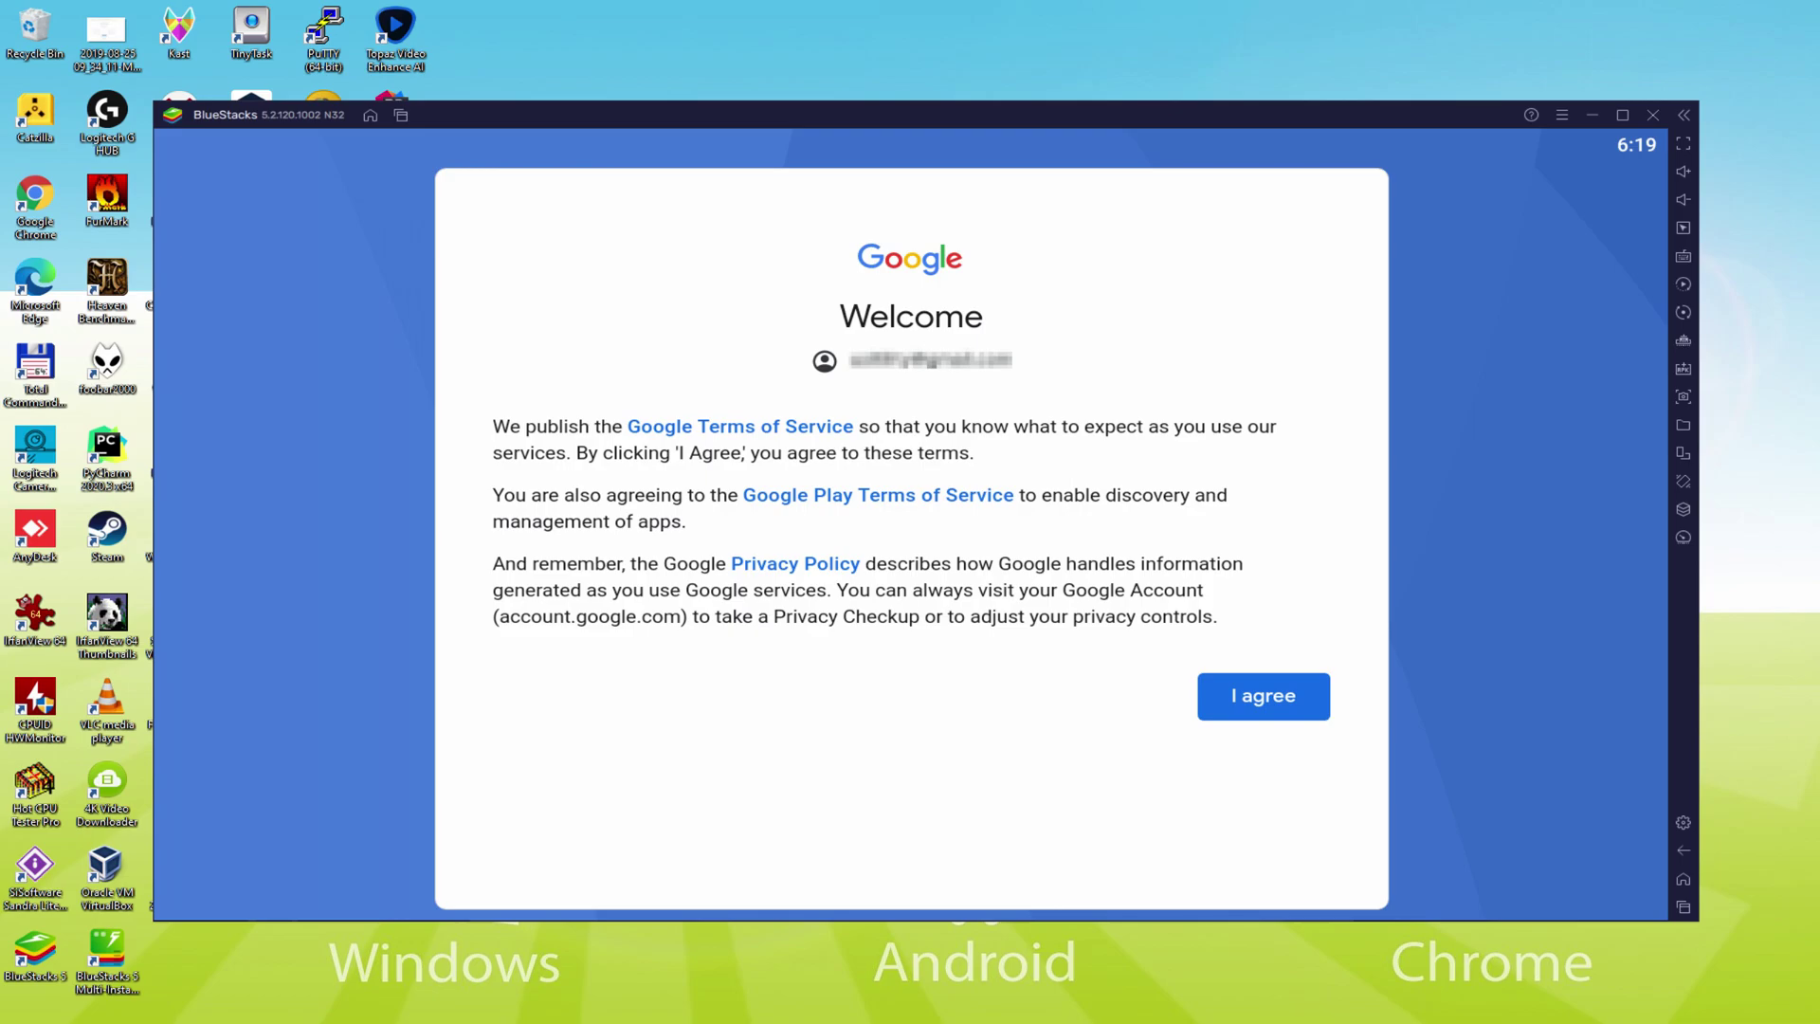
Agree to Google's terms and accept with Back up to Google Drive switched off.
click(1261, 699)
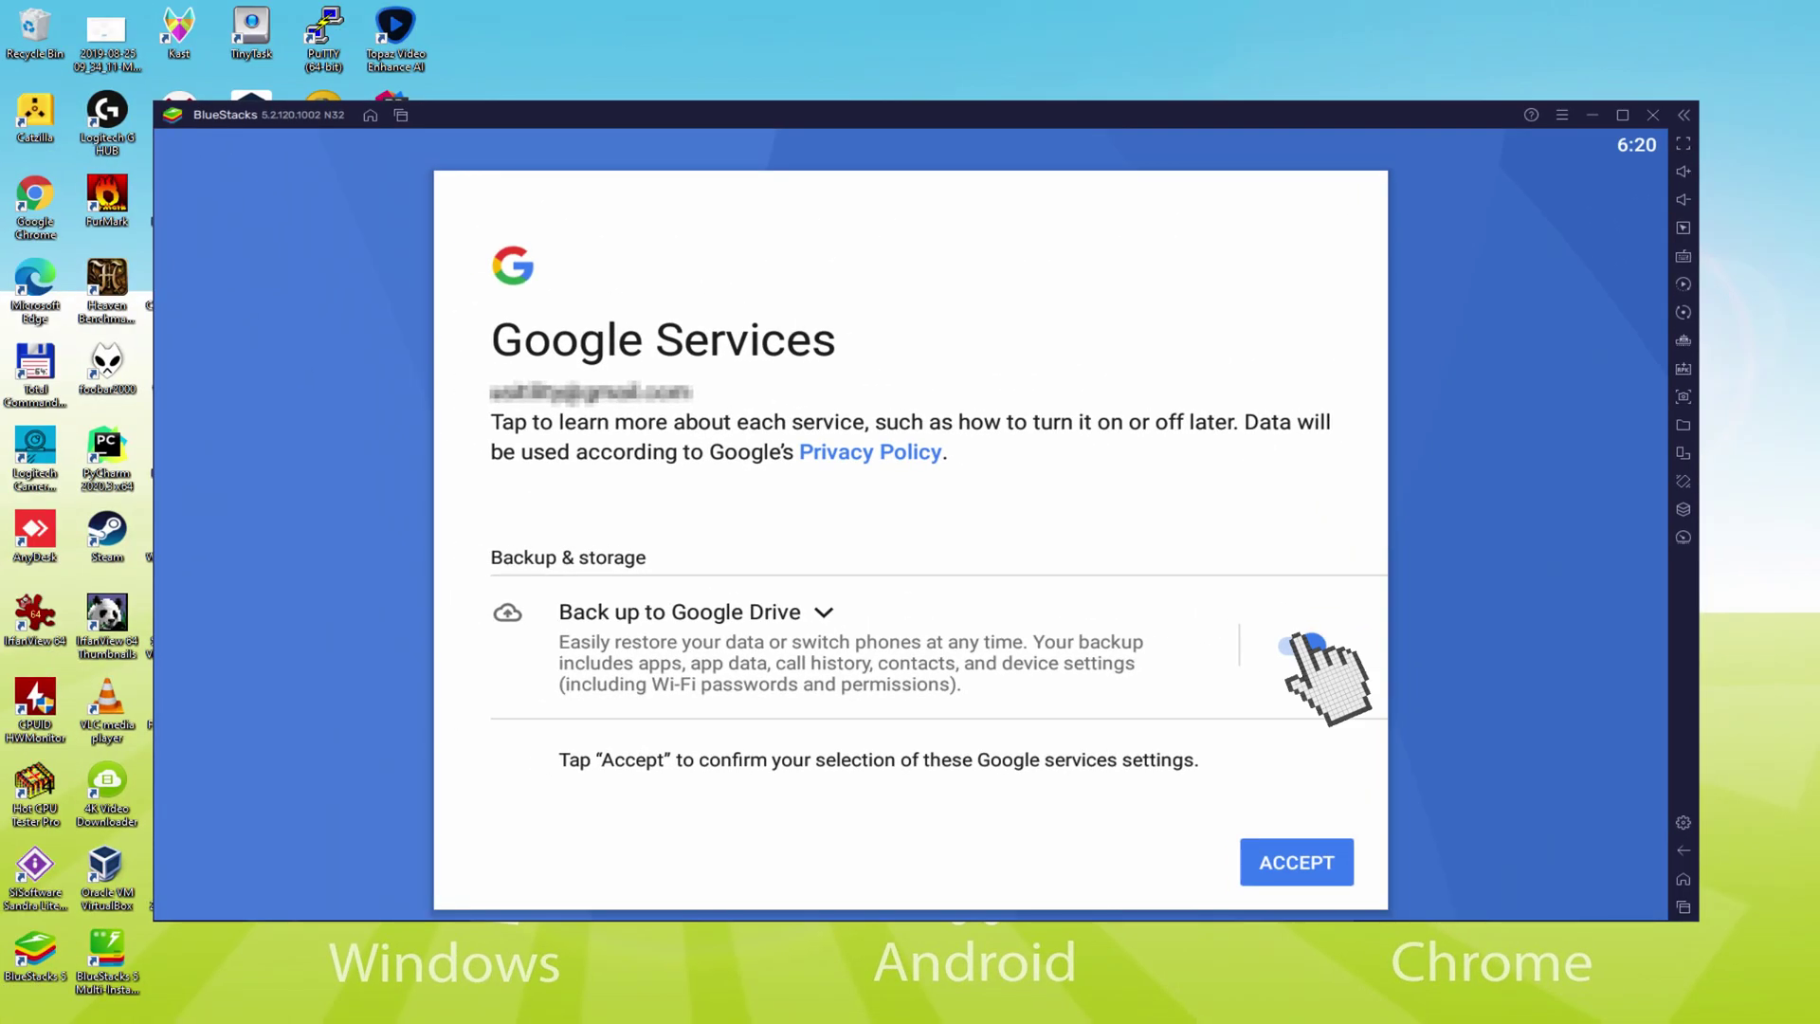
click(1300, 645)
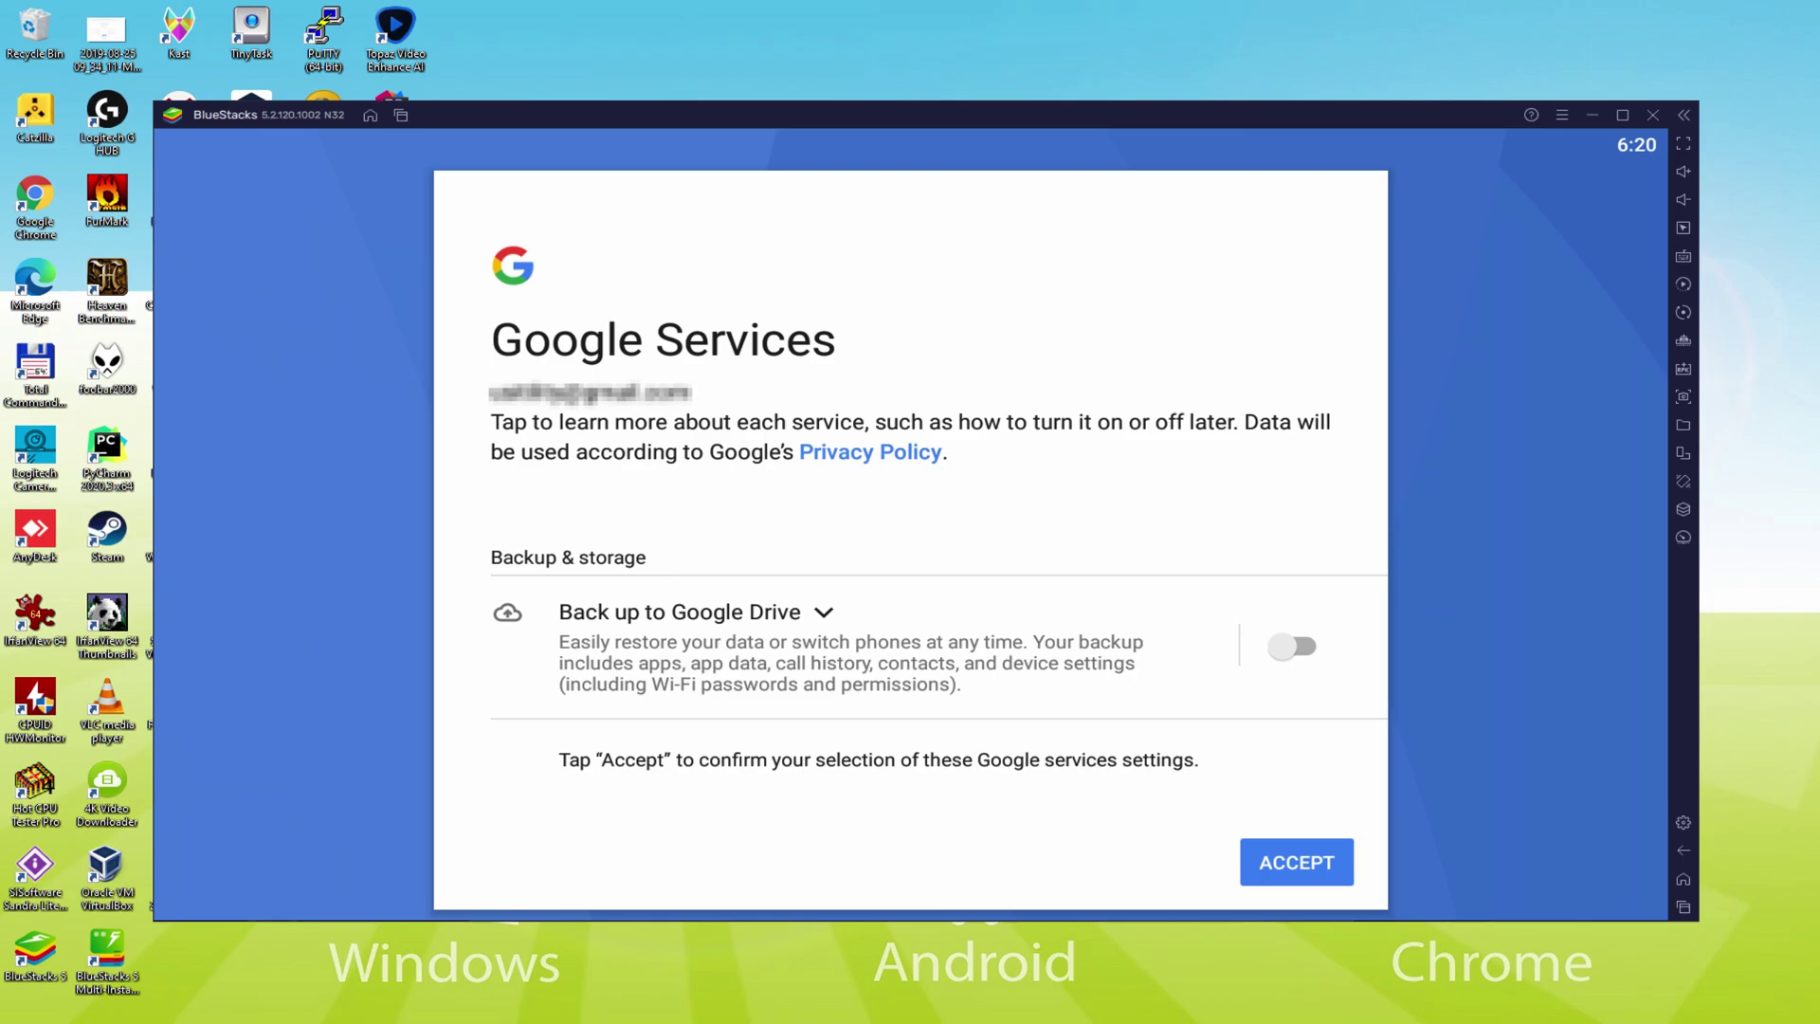
click(1296, 862)
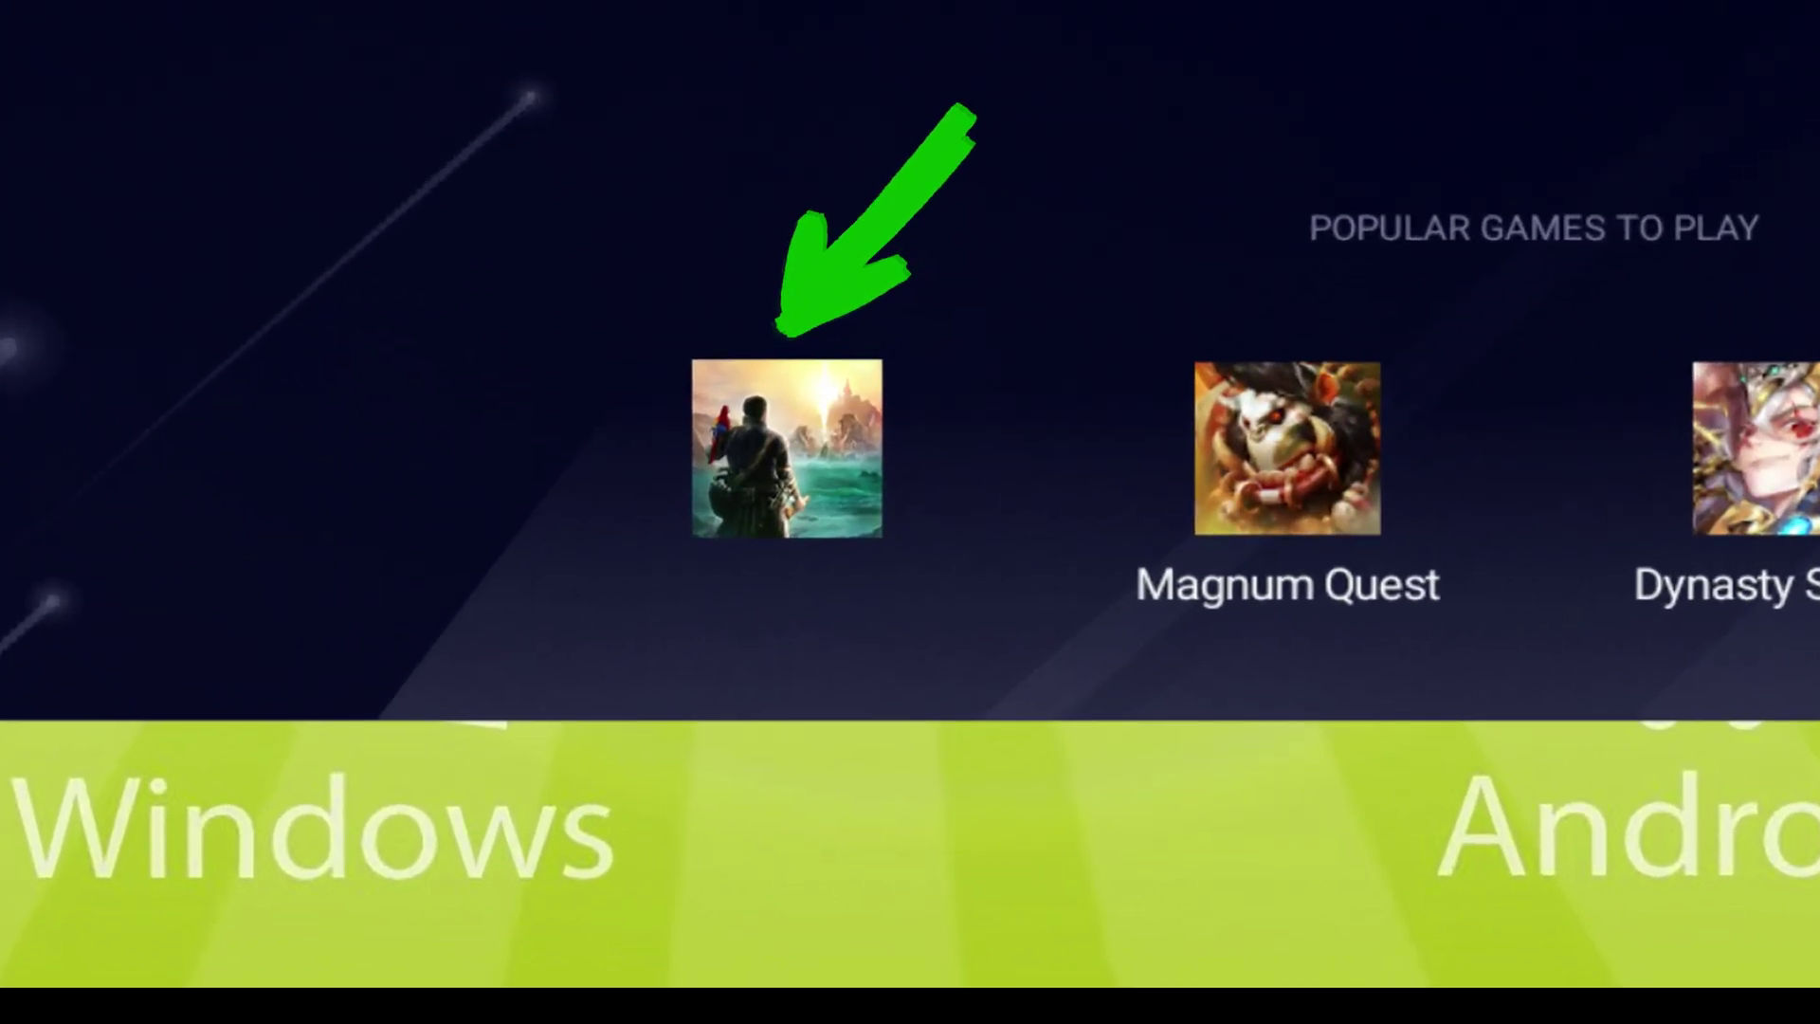
Install Misty Continent: Cursed Island from its Play Store page under Popular Games.
click(770, 435)
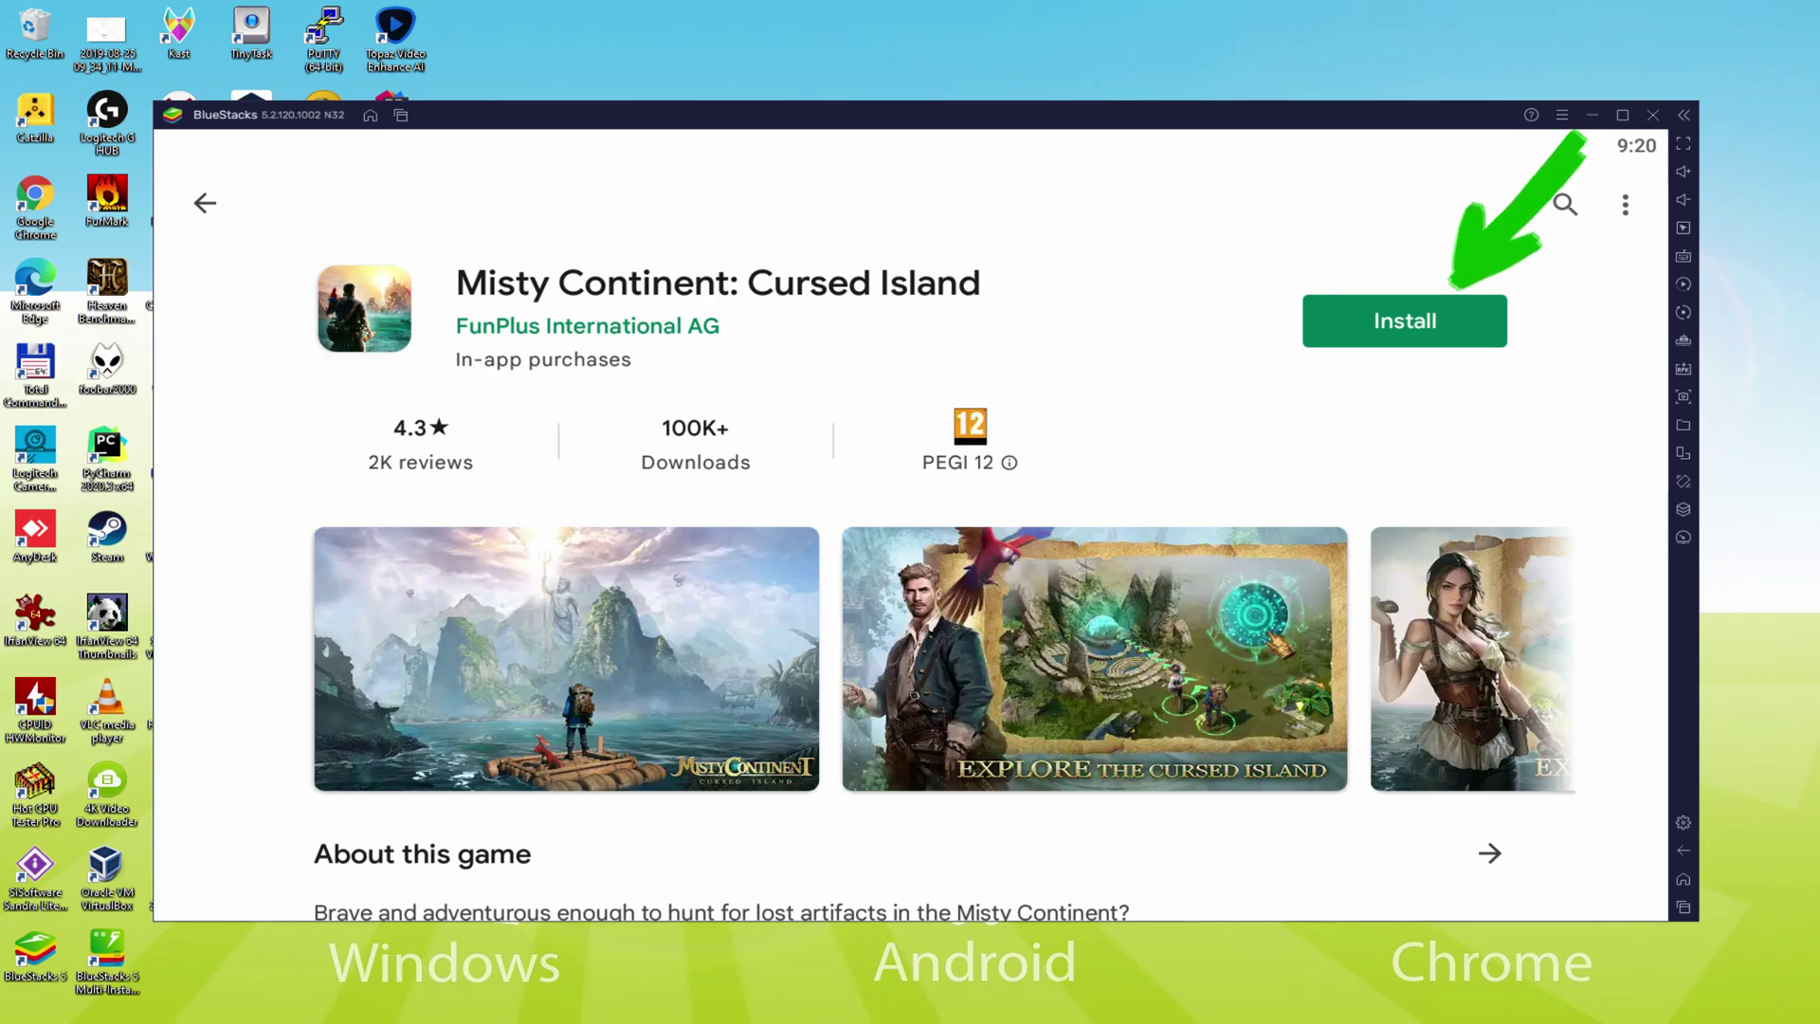
click(1451, 302)
click(1451, 313)
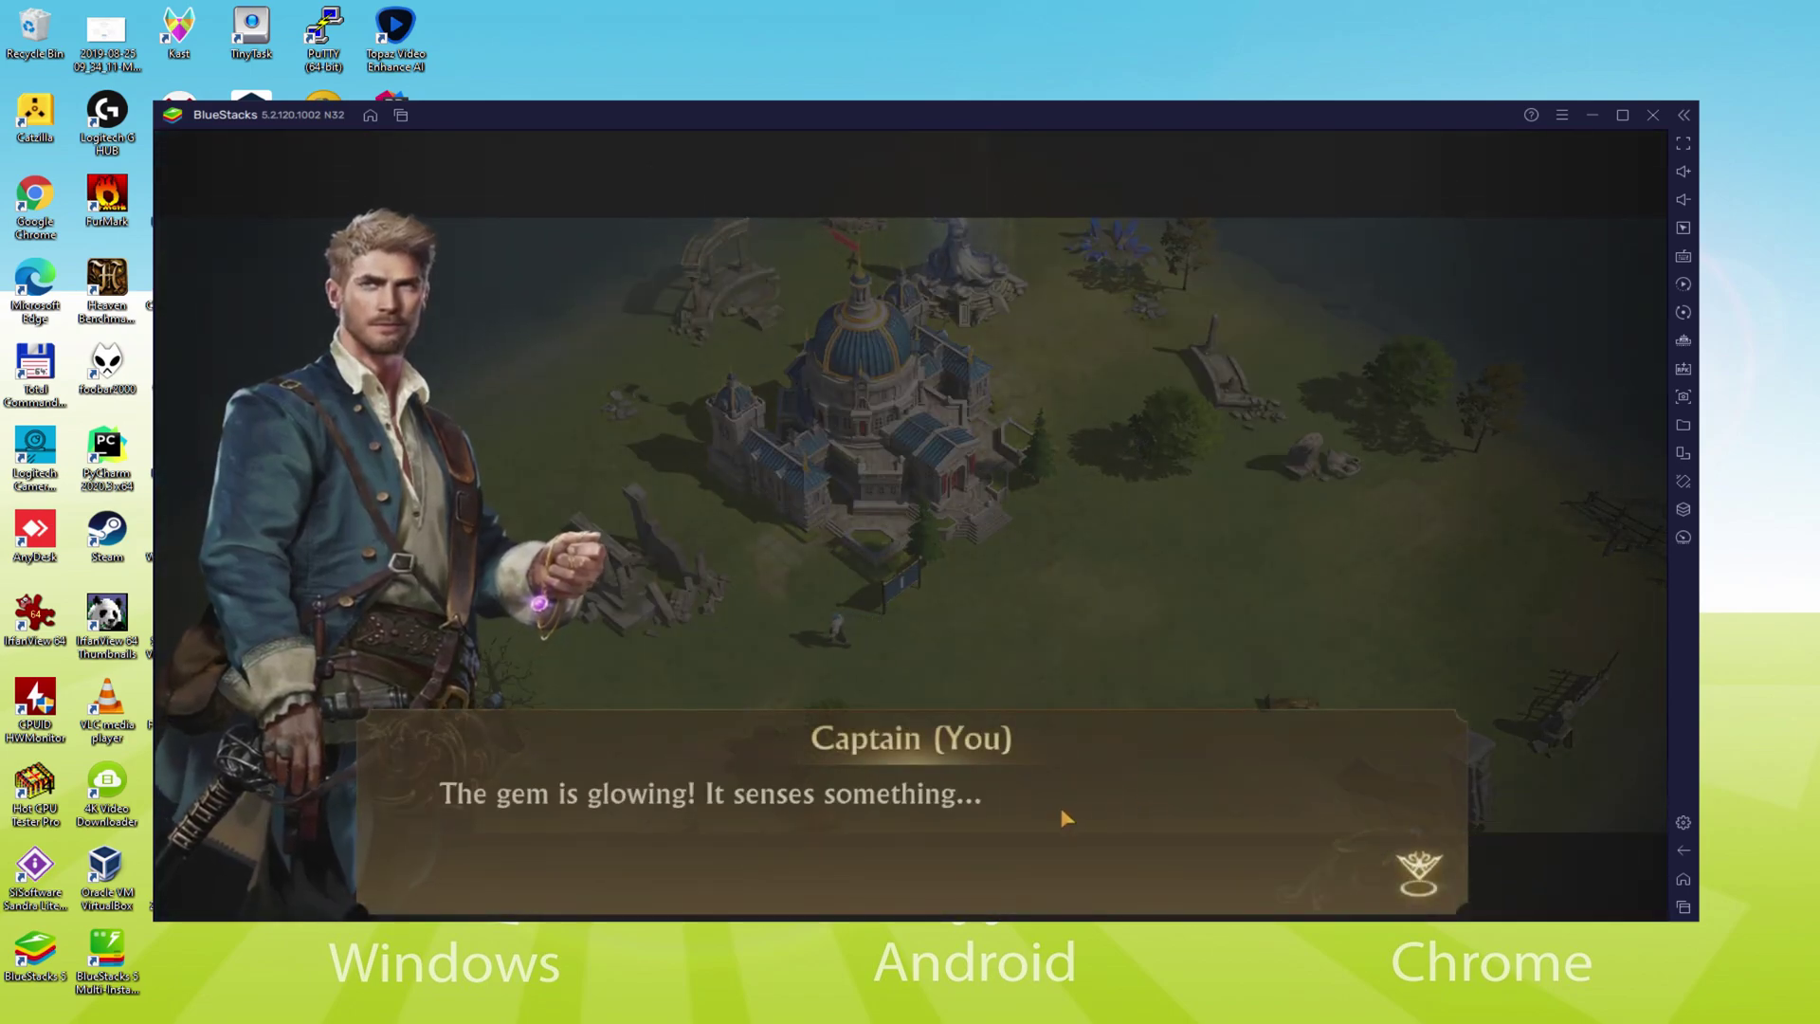
Advance through the Captain's opening dialogue to reach the island base.
click(1061, 812)
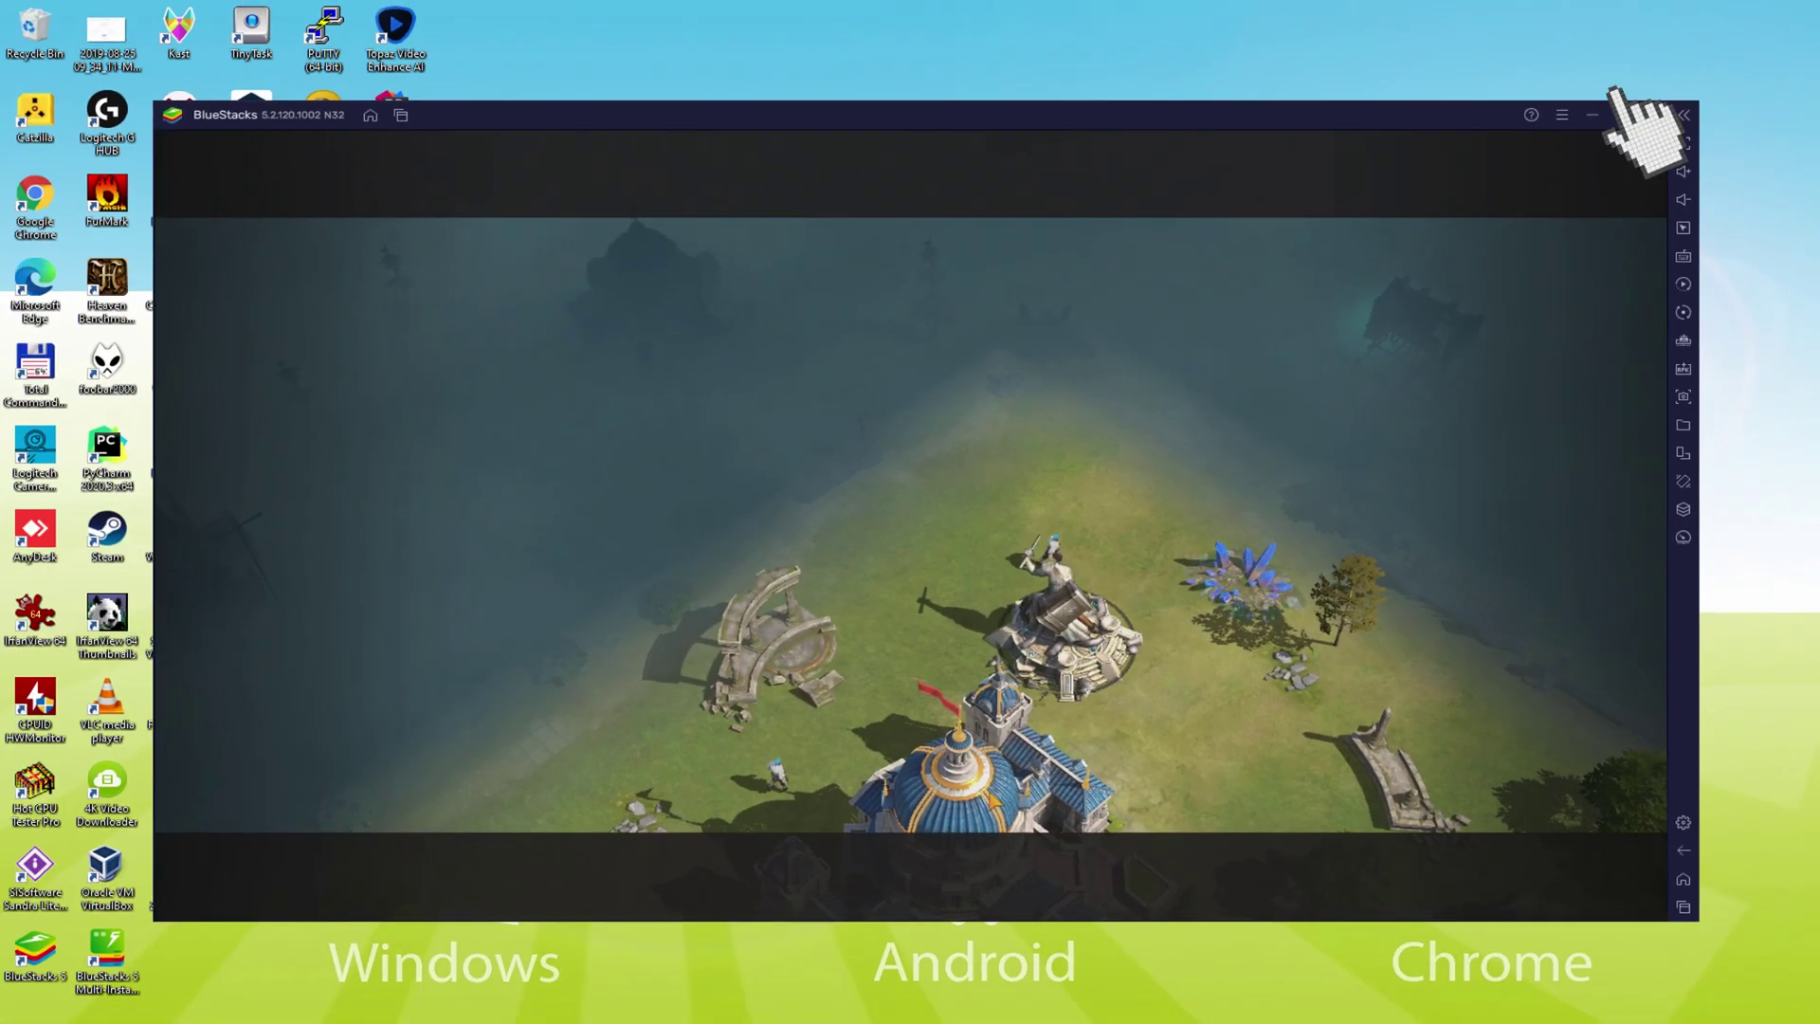
Maximize the BlueStacks window and dismiss the Captain's dialogue box.
click(1521, 177)
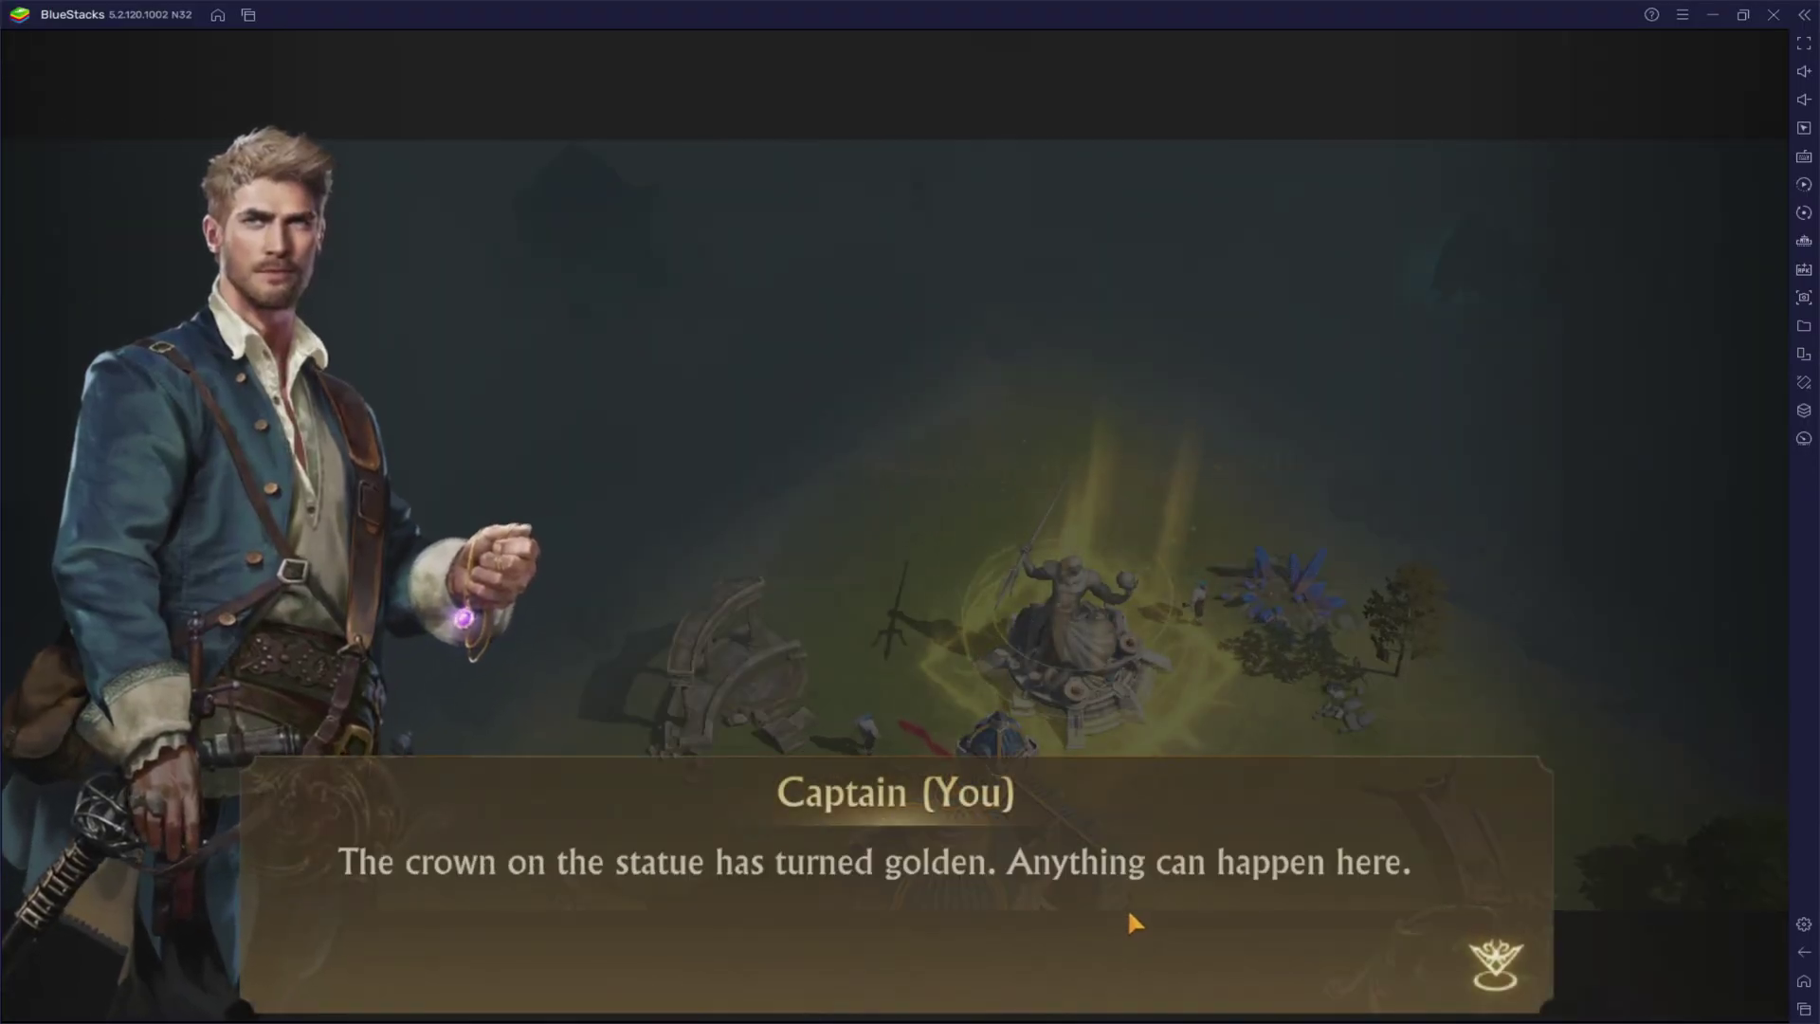
click(1128, 907)
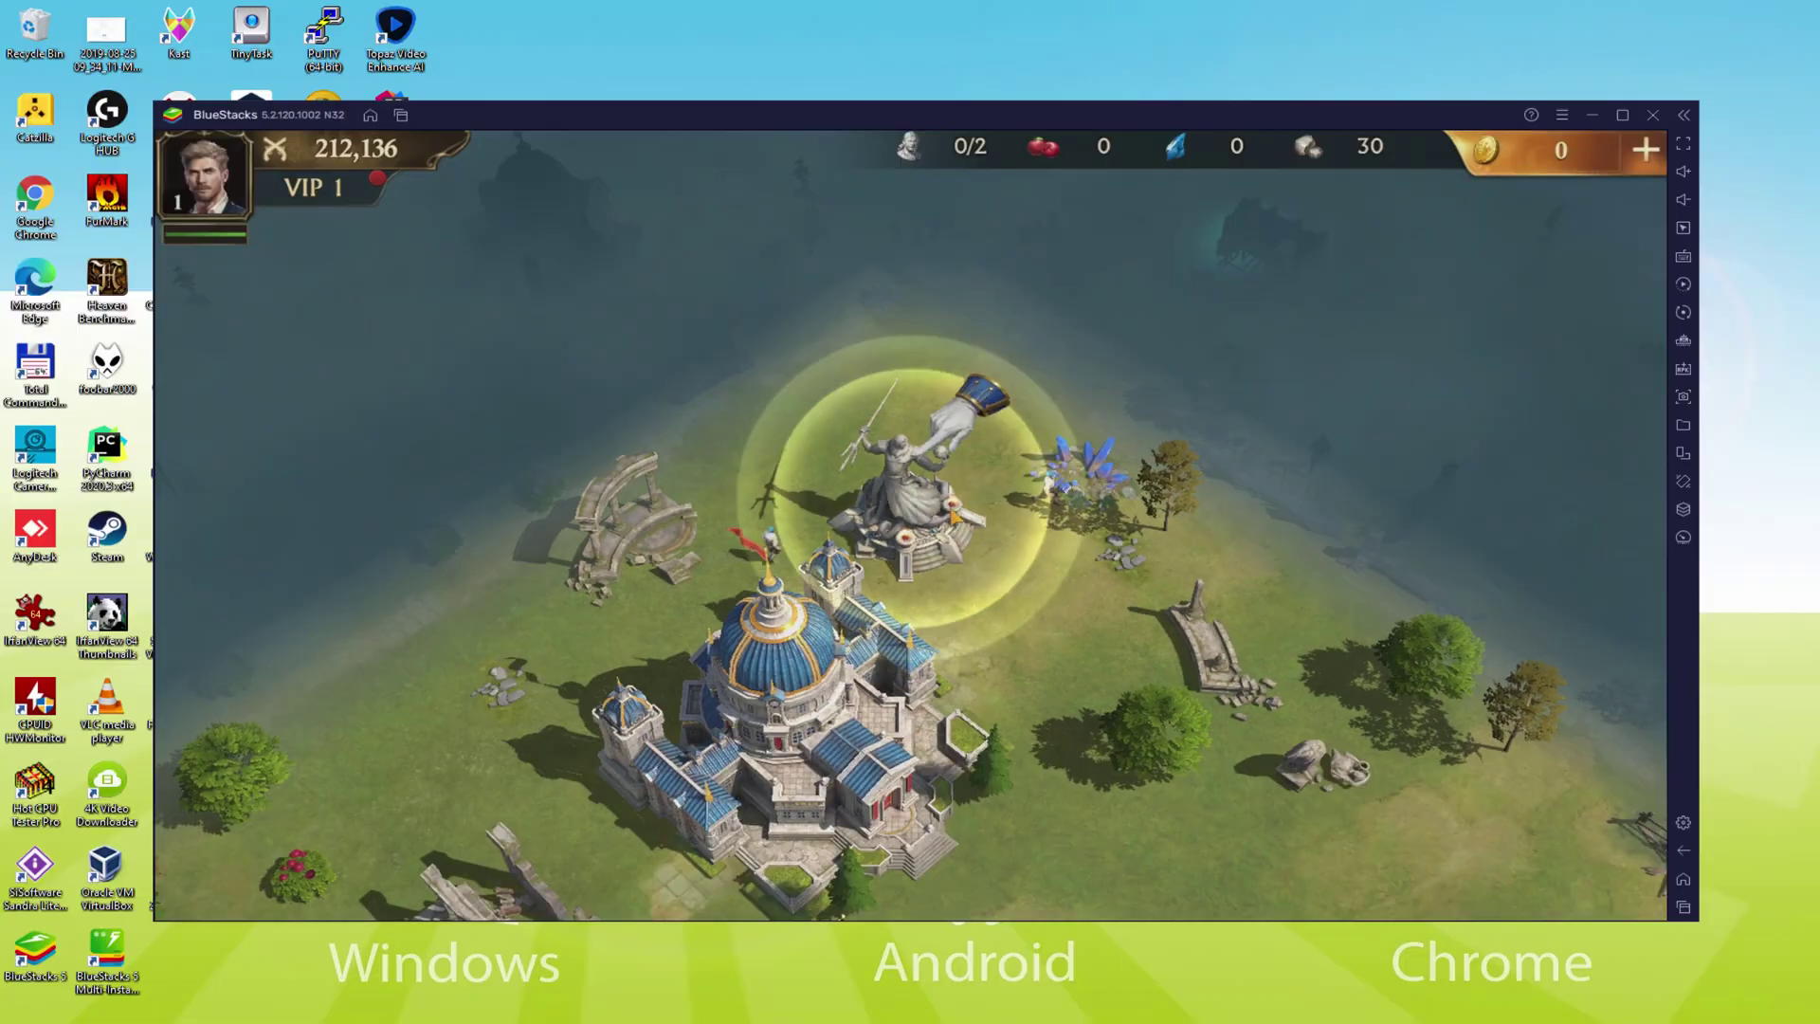
Embed the purple gem in the Sea Master Statue's crown for +1% resource production.
click(891, 483)
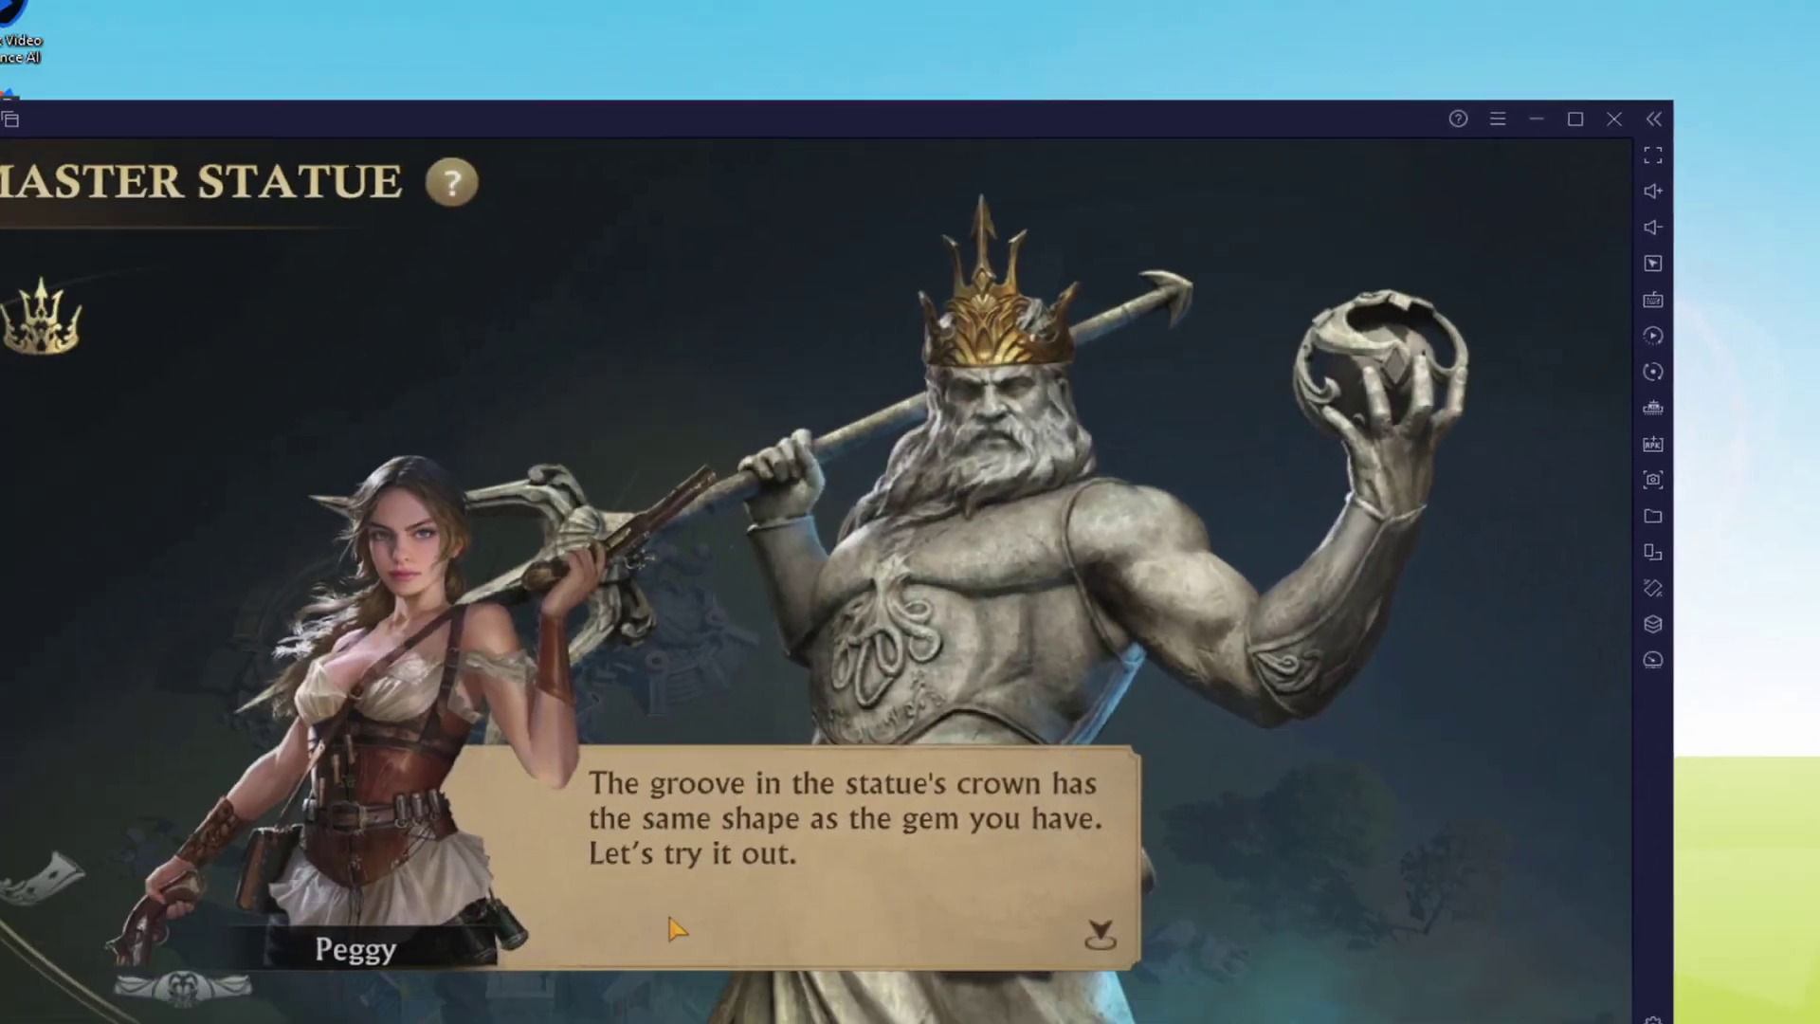
click(952, 730)
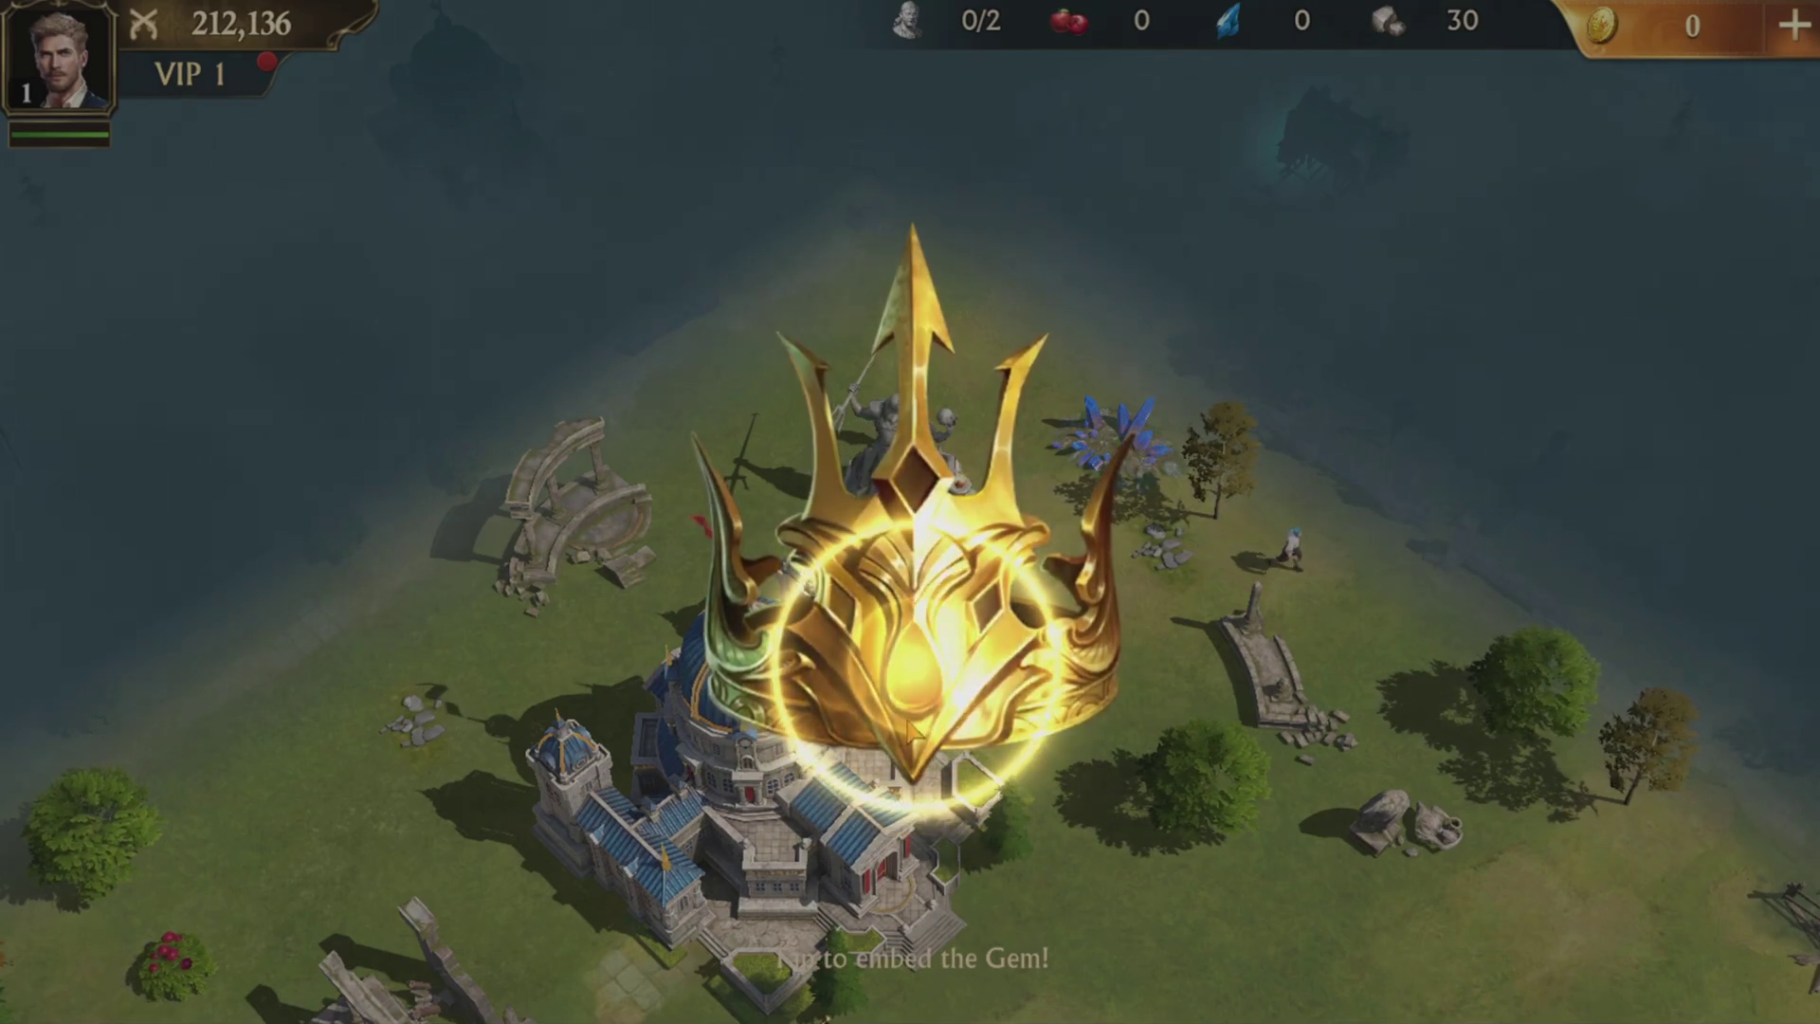
click(1105, 1003)
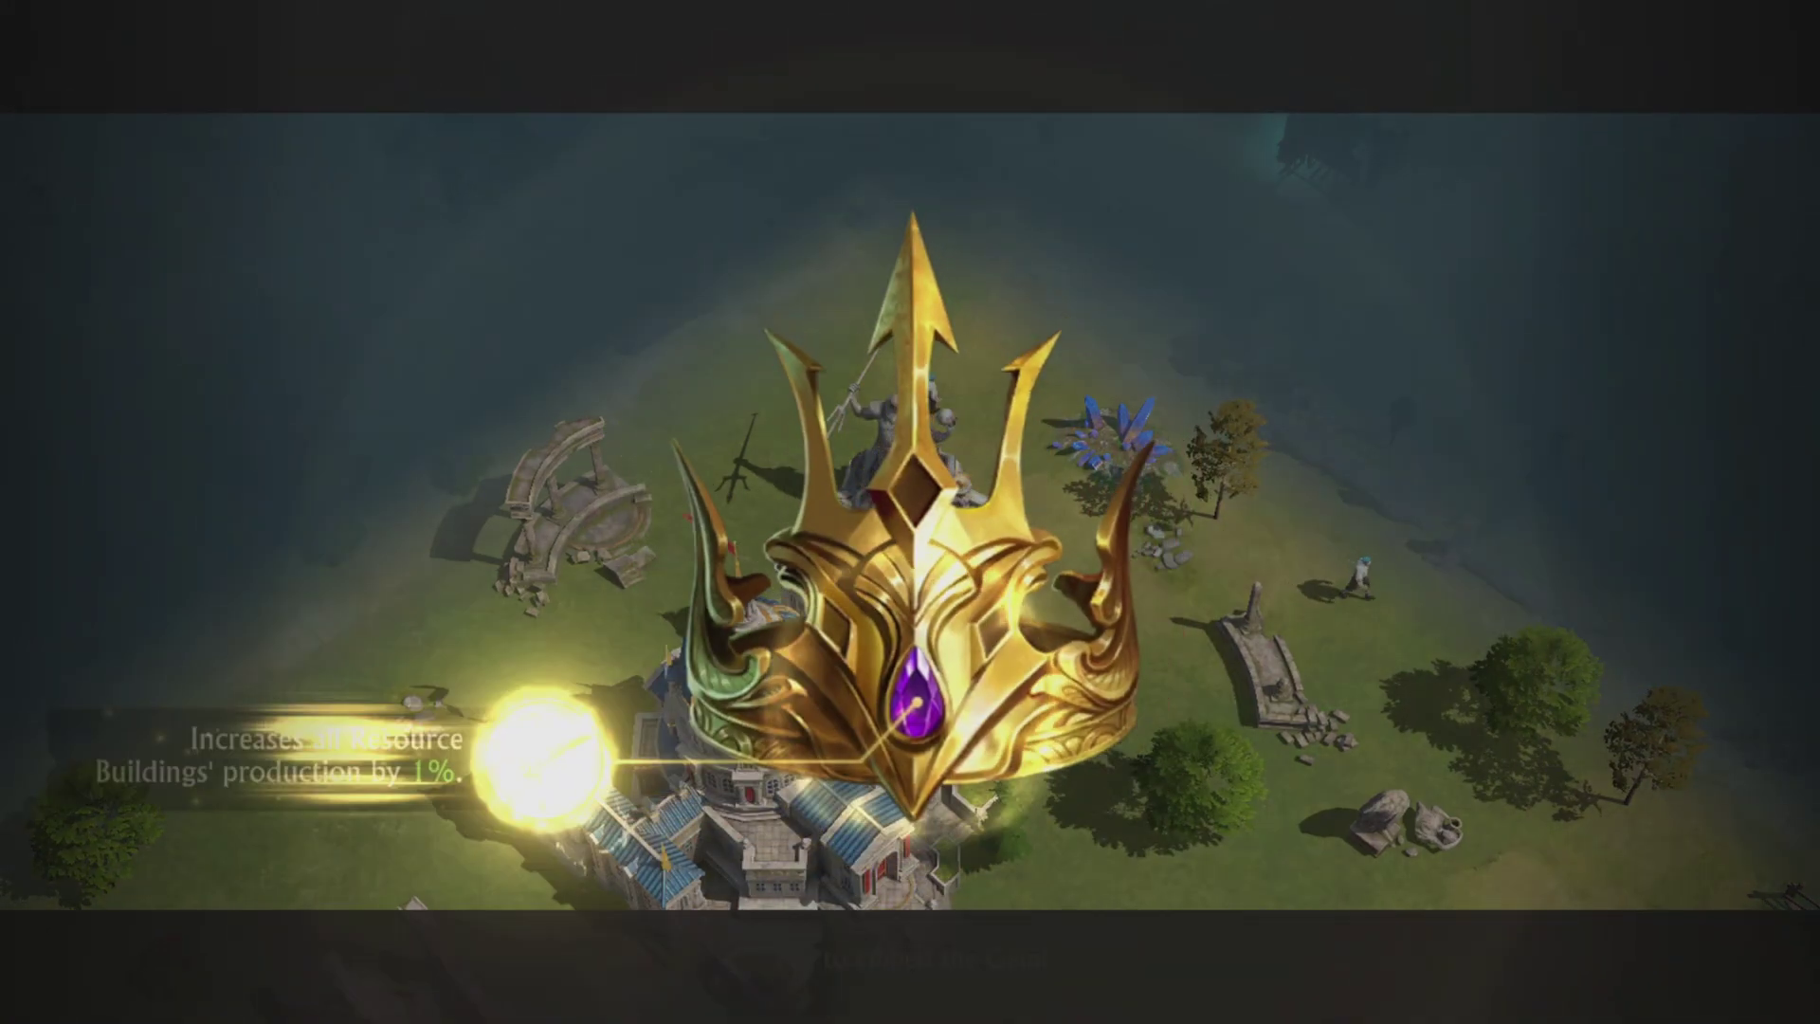
click(1024, 872)
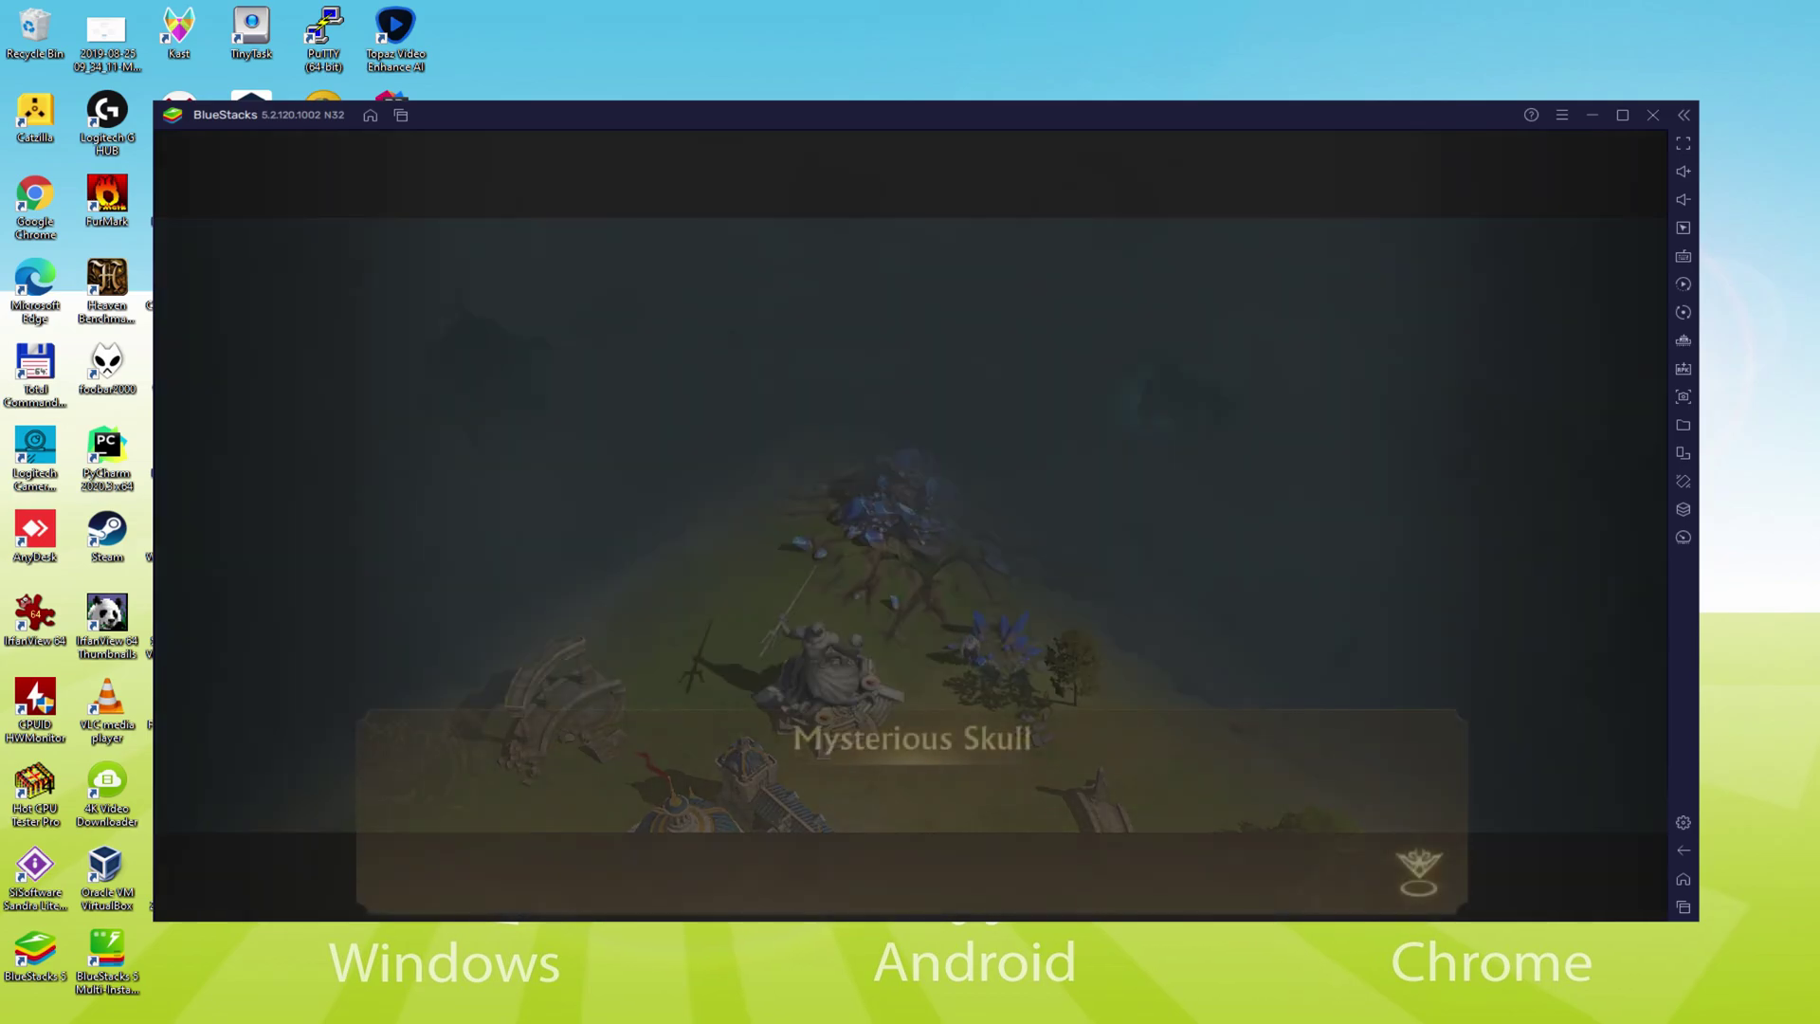
Finish the Peggy and Skull dialogue, send a scout to explore, then open the Controls editor.
click(1081, 848)
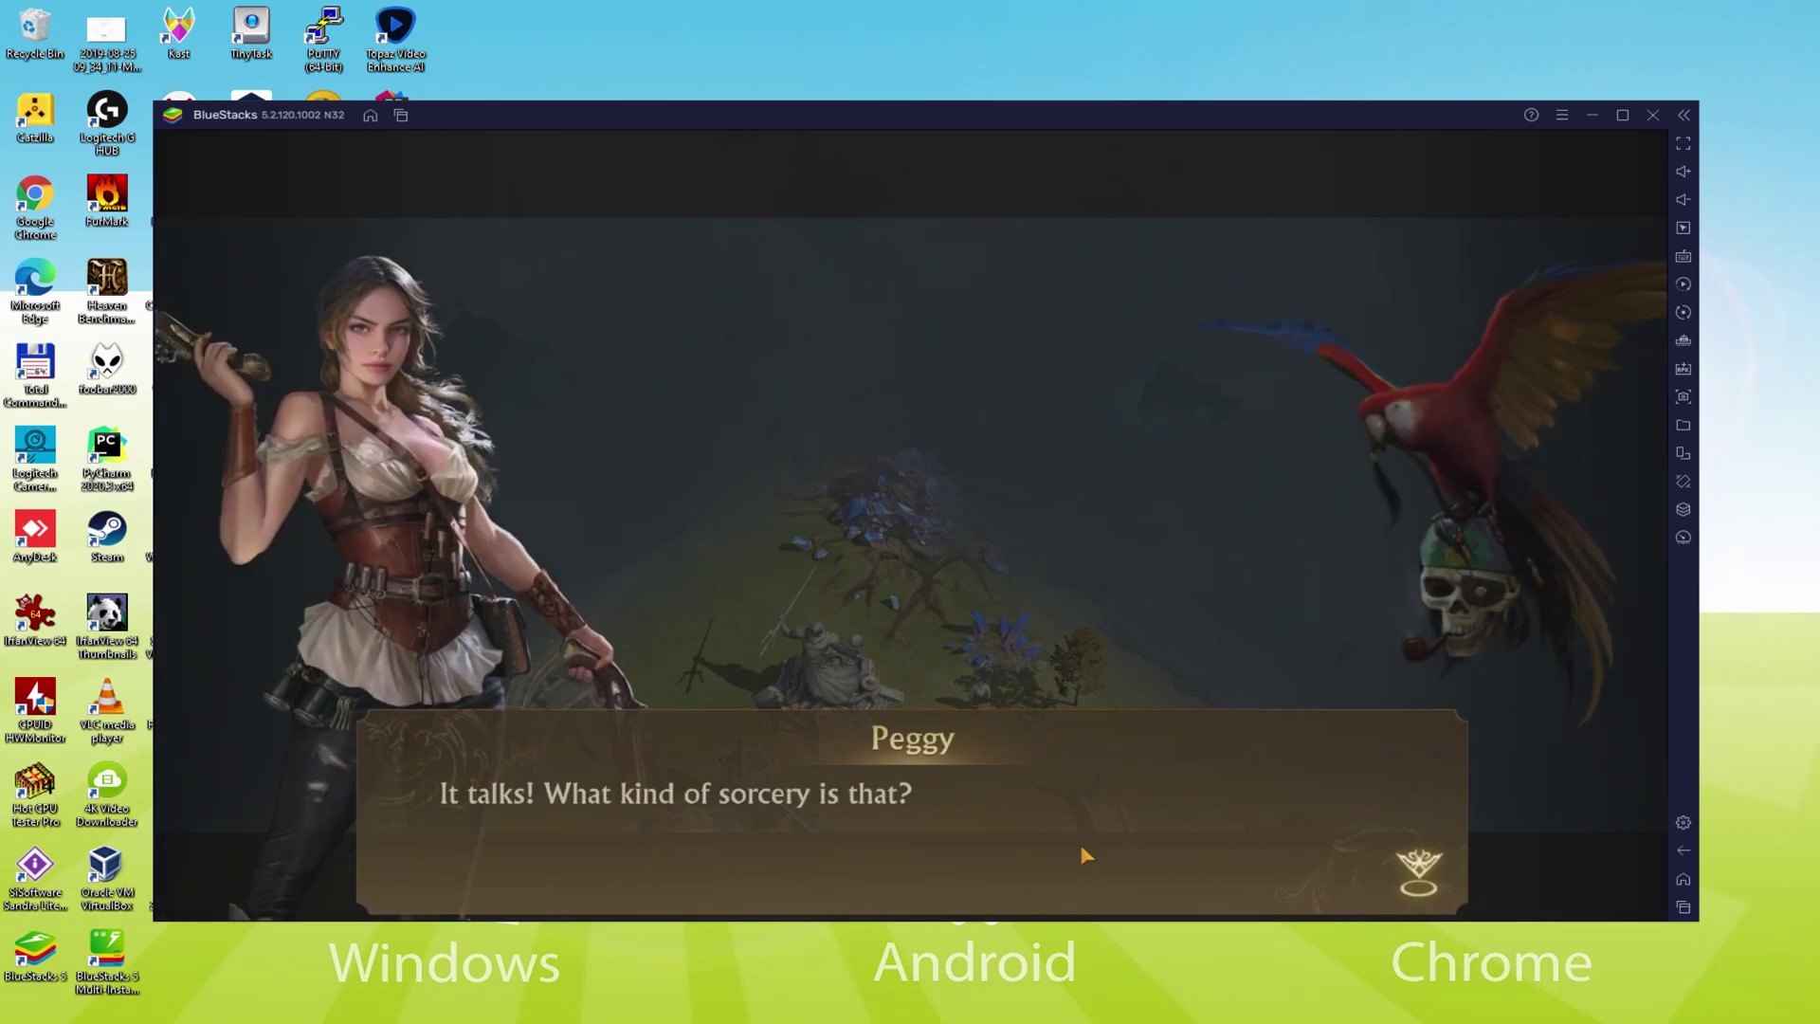
click(1082, 849)
click(1081, 849)
click(1079, 843)
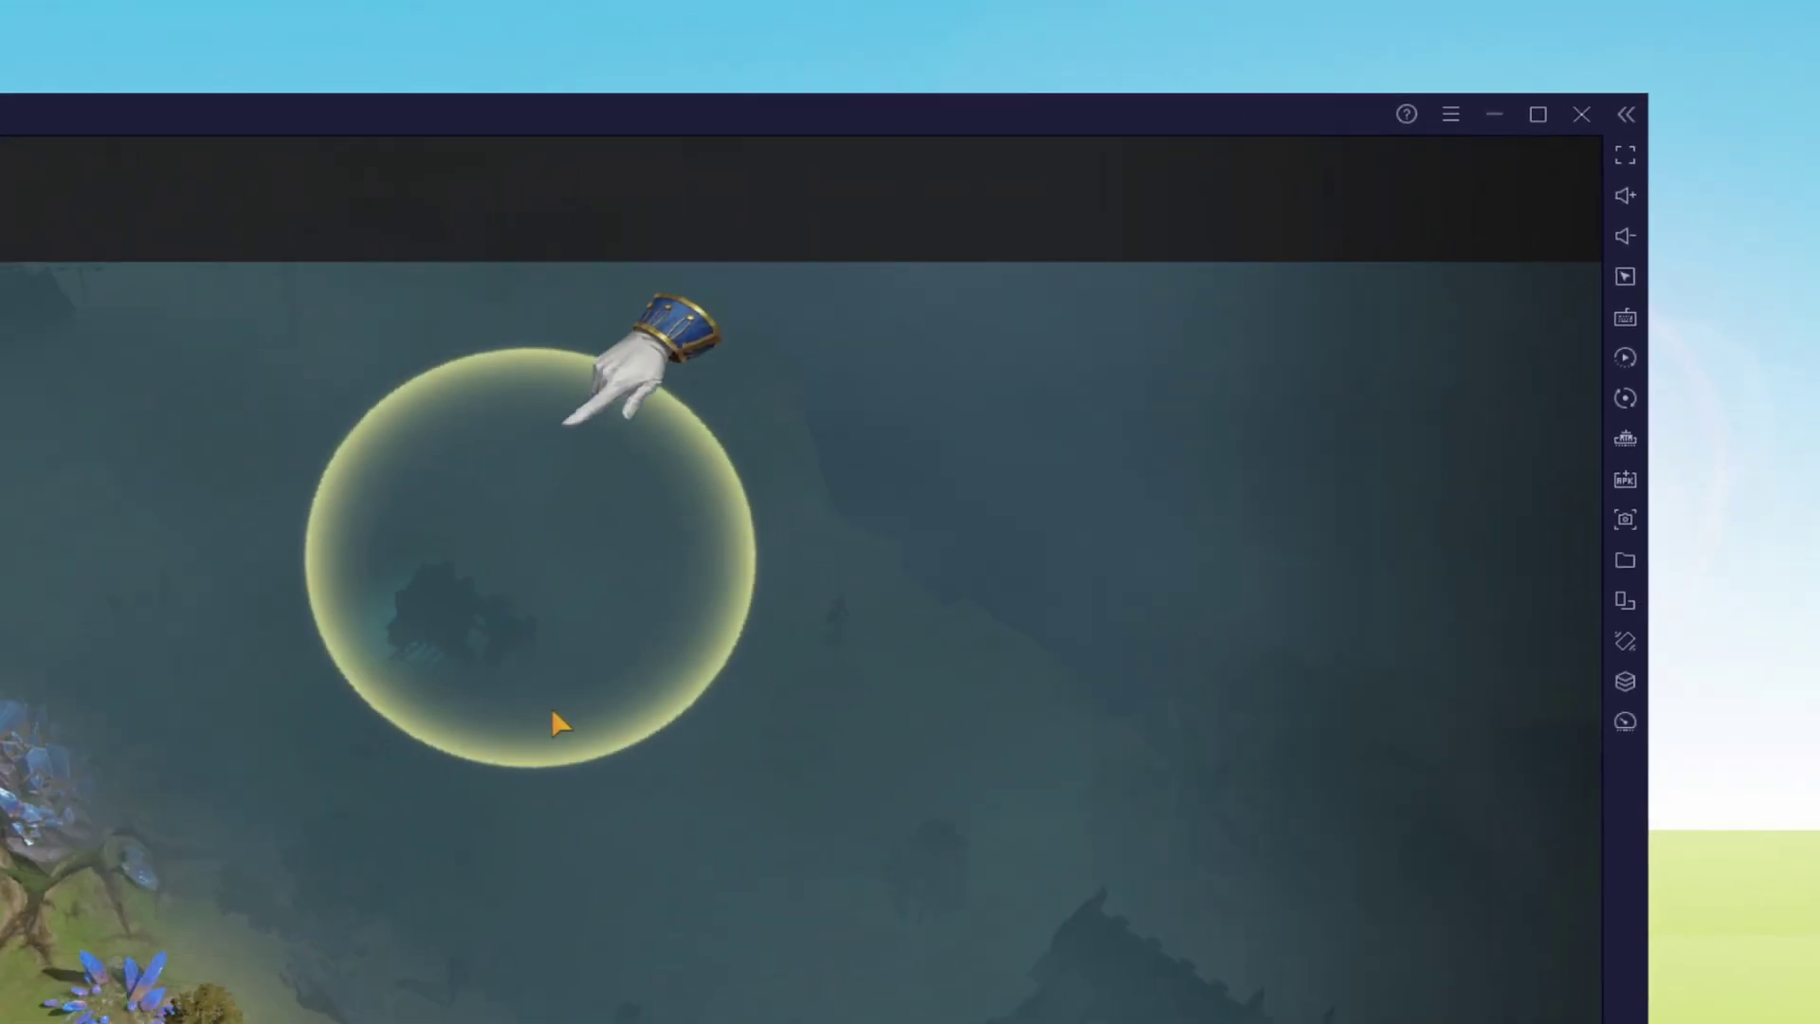
click(934, 541)
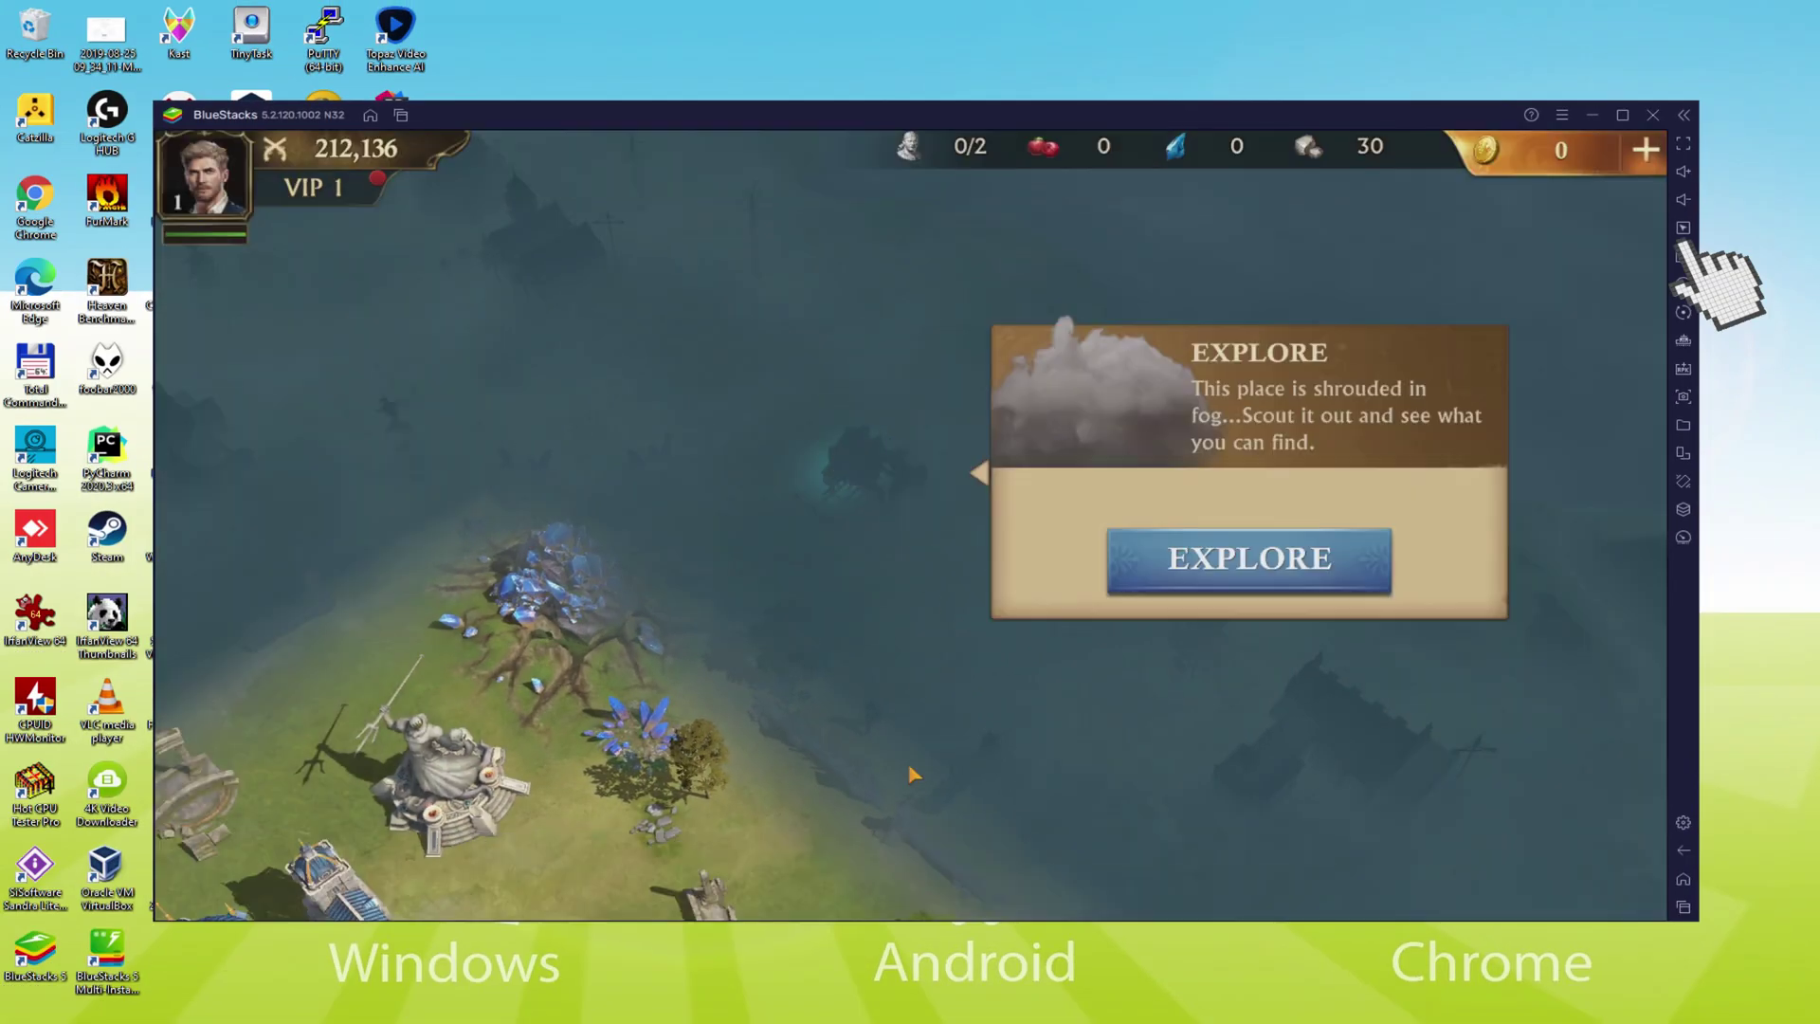
click(1222, 568)
key(ctrl+shift+a)
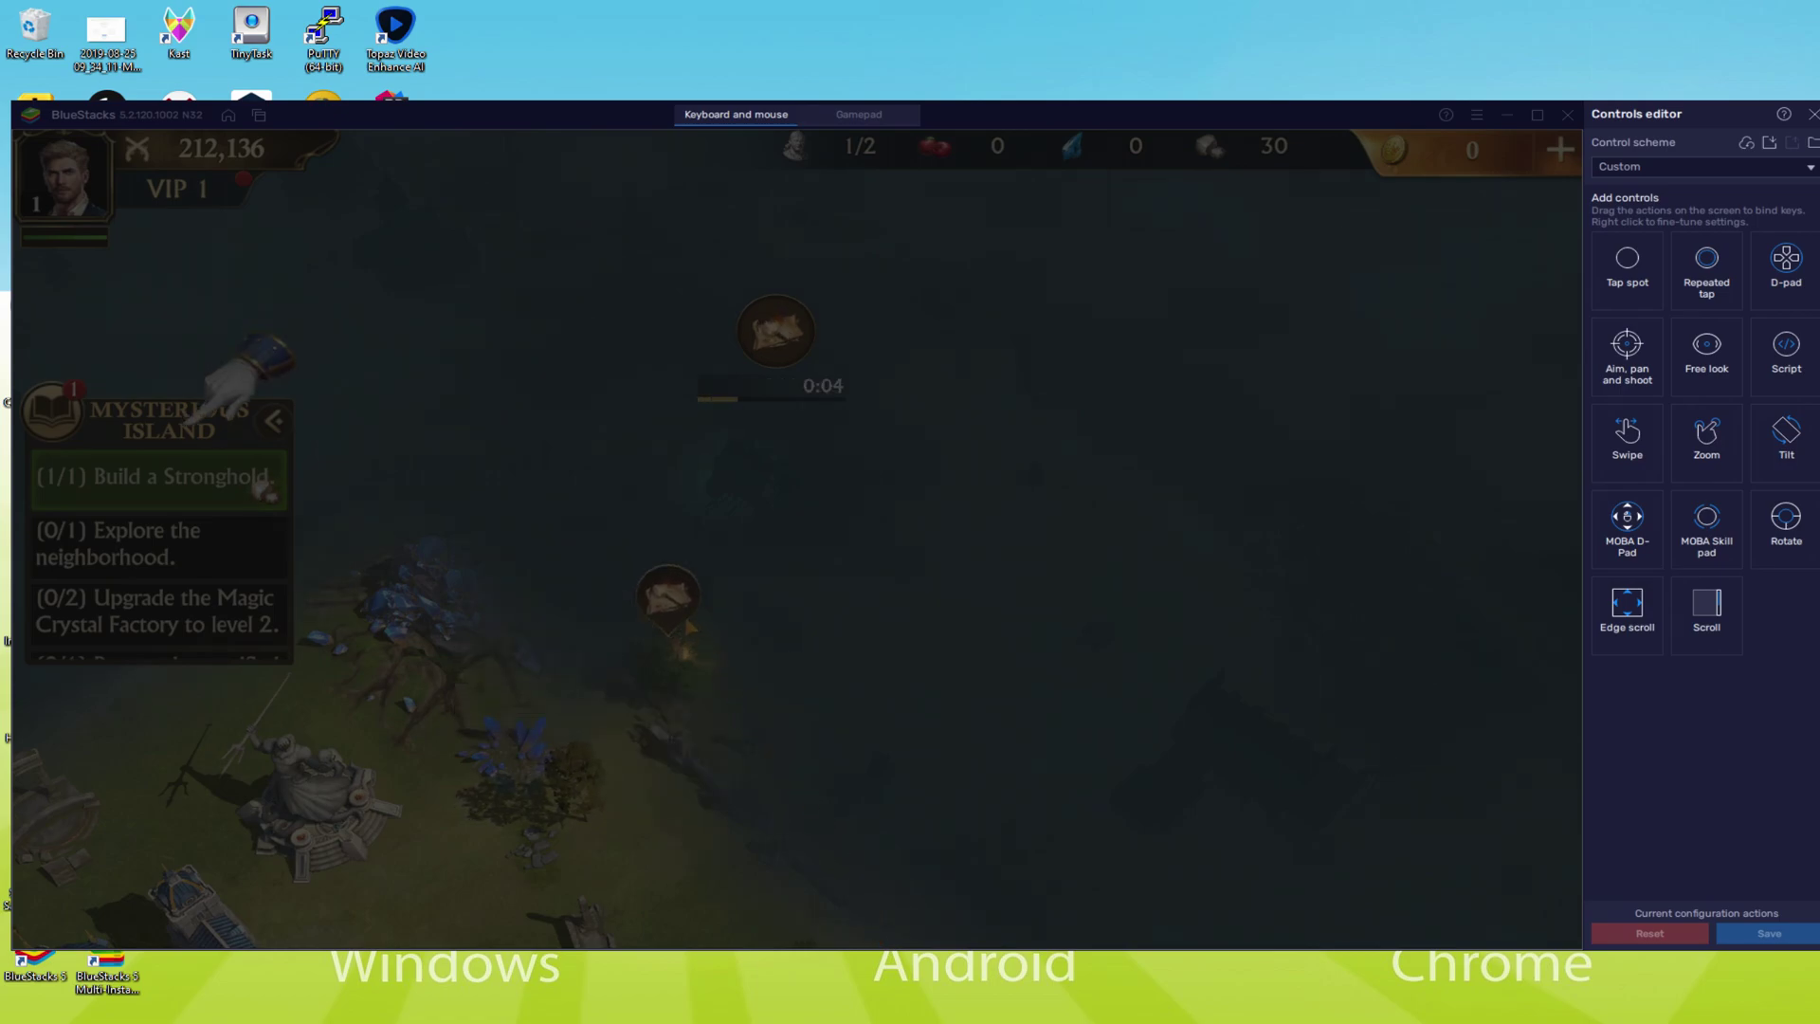
Claim the completed Build a Stronghold quest, raising stone to 80.
click(177, 501)
Confirm the scouted fog area and claim the Explore the neighborhood reward, raising stone to 130.
click(1806, 119)
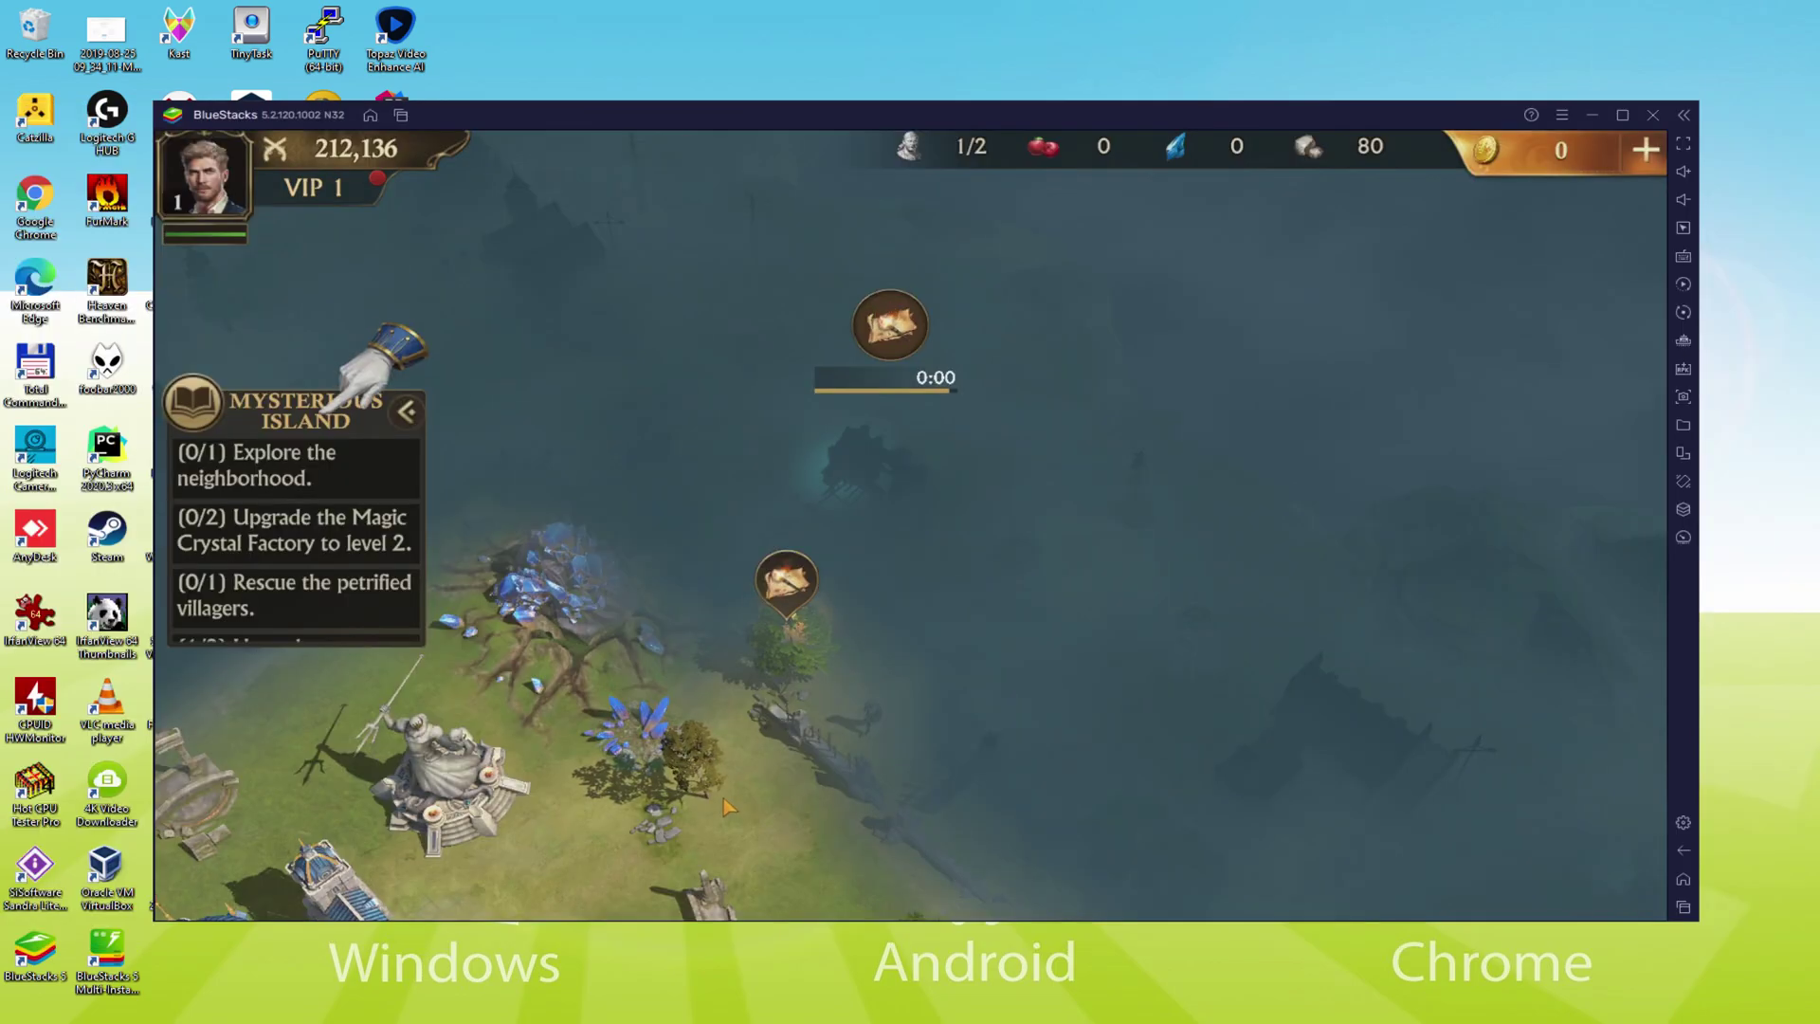
click(912, 405)
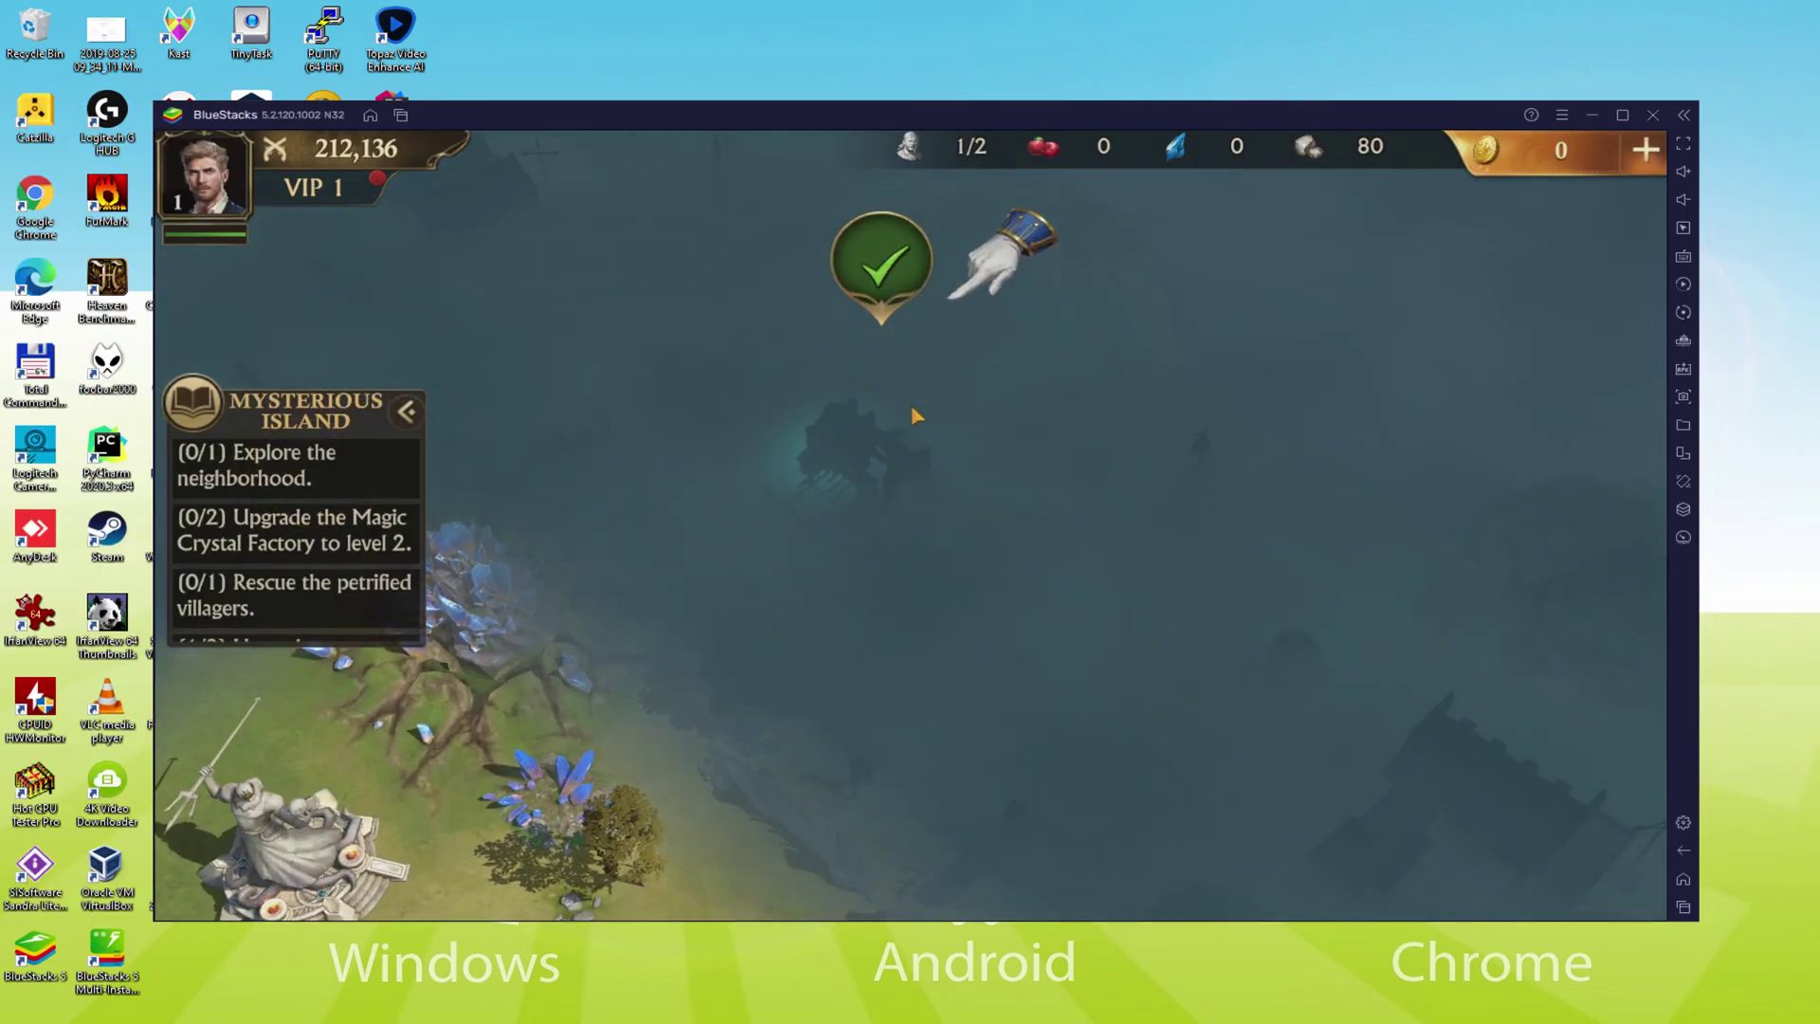
click(318, 471)
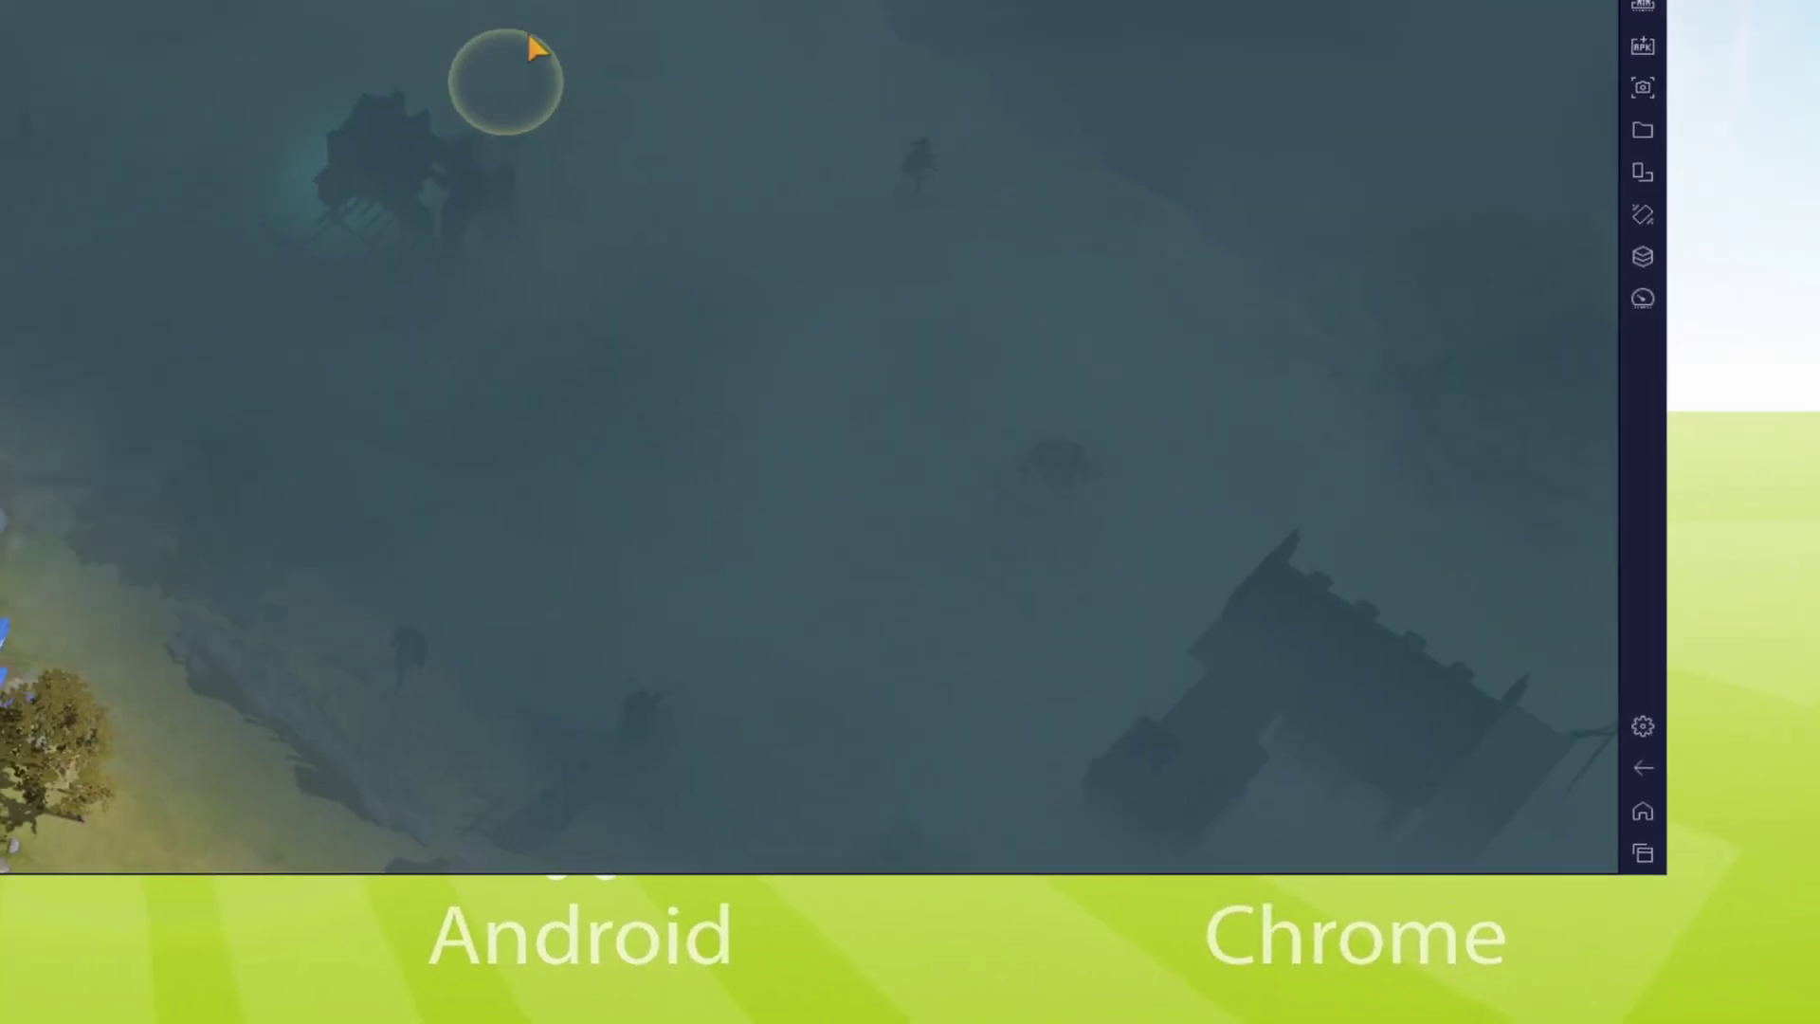
Open the BlueStacks emulator settings from the side toolbar gear icon.
click(1528, 456)
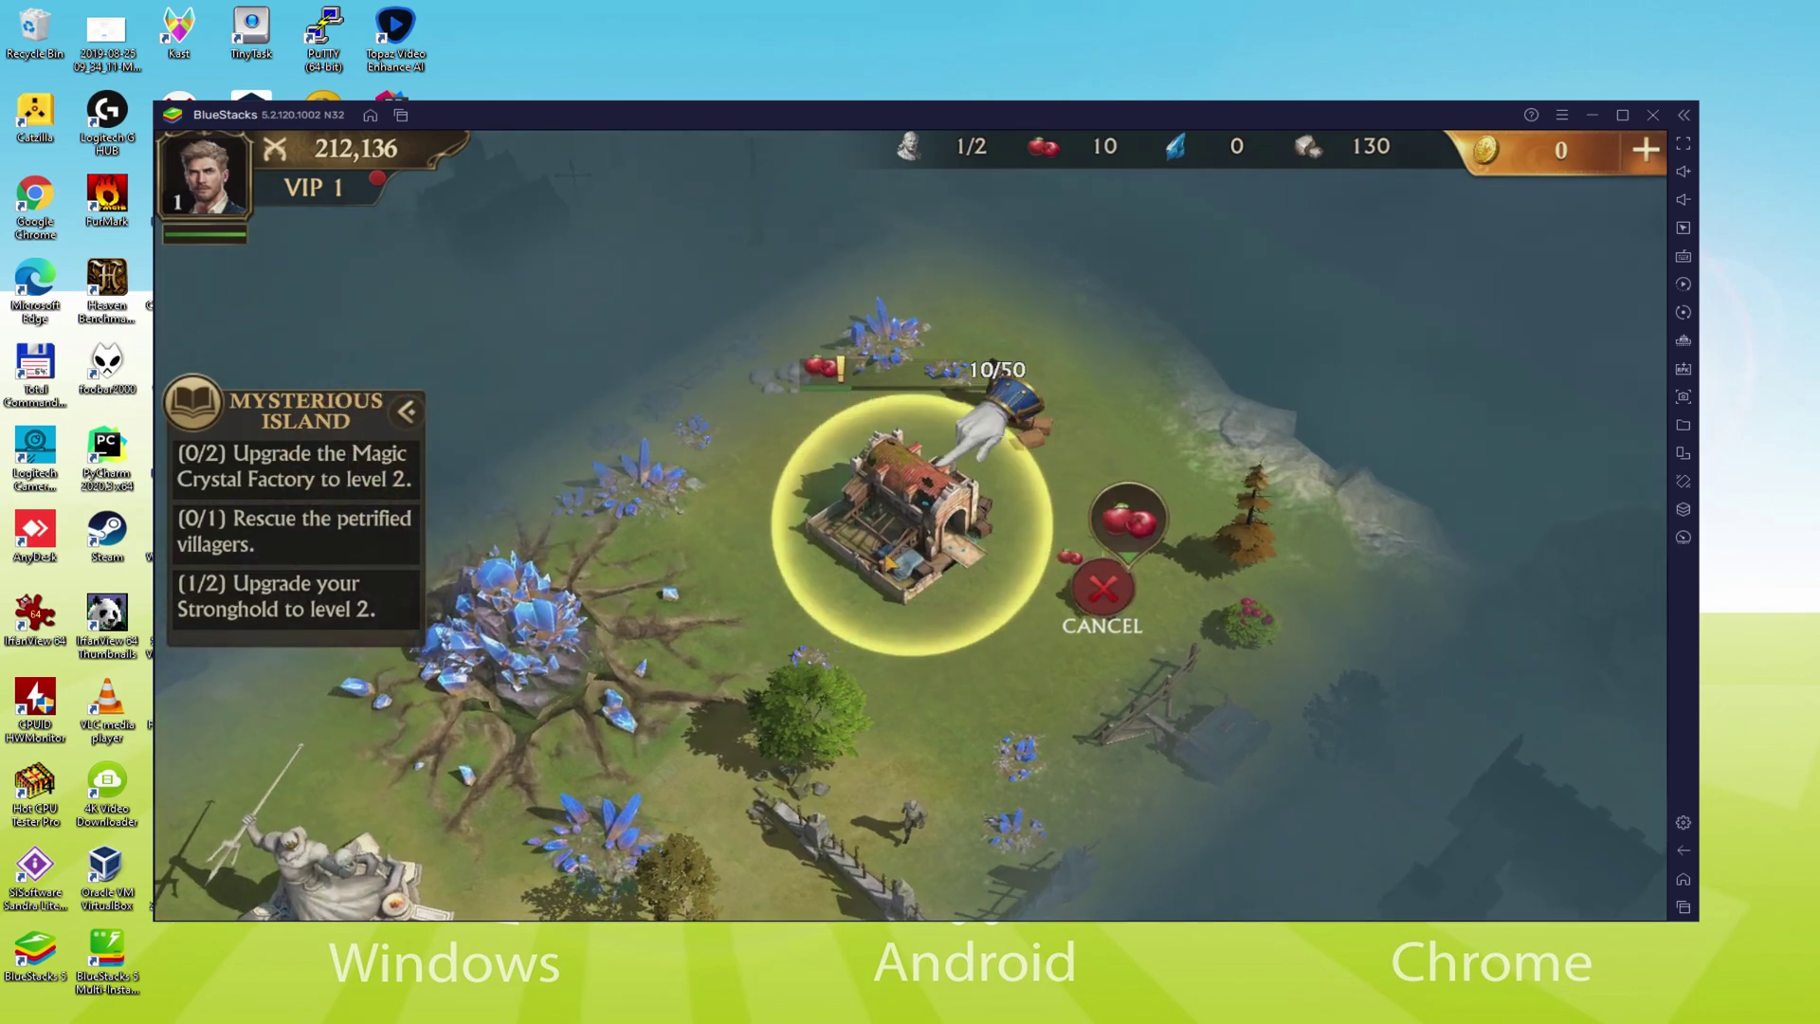
Harvest cherries from the nearby bushes, then renovate the Magic Crystal Factory.
click(913, 546)
click(1194, 601)
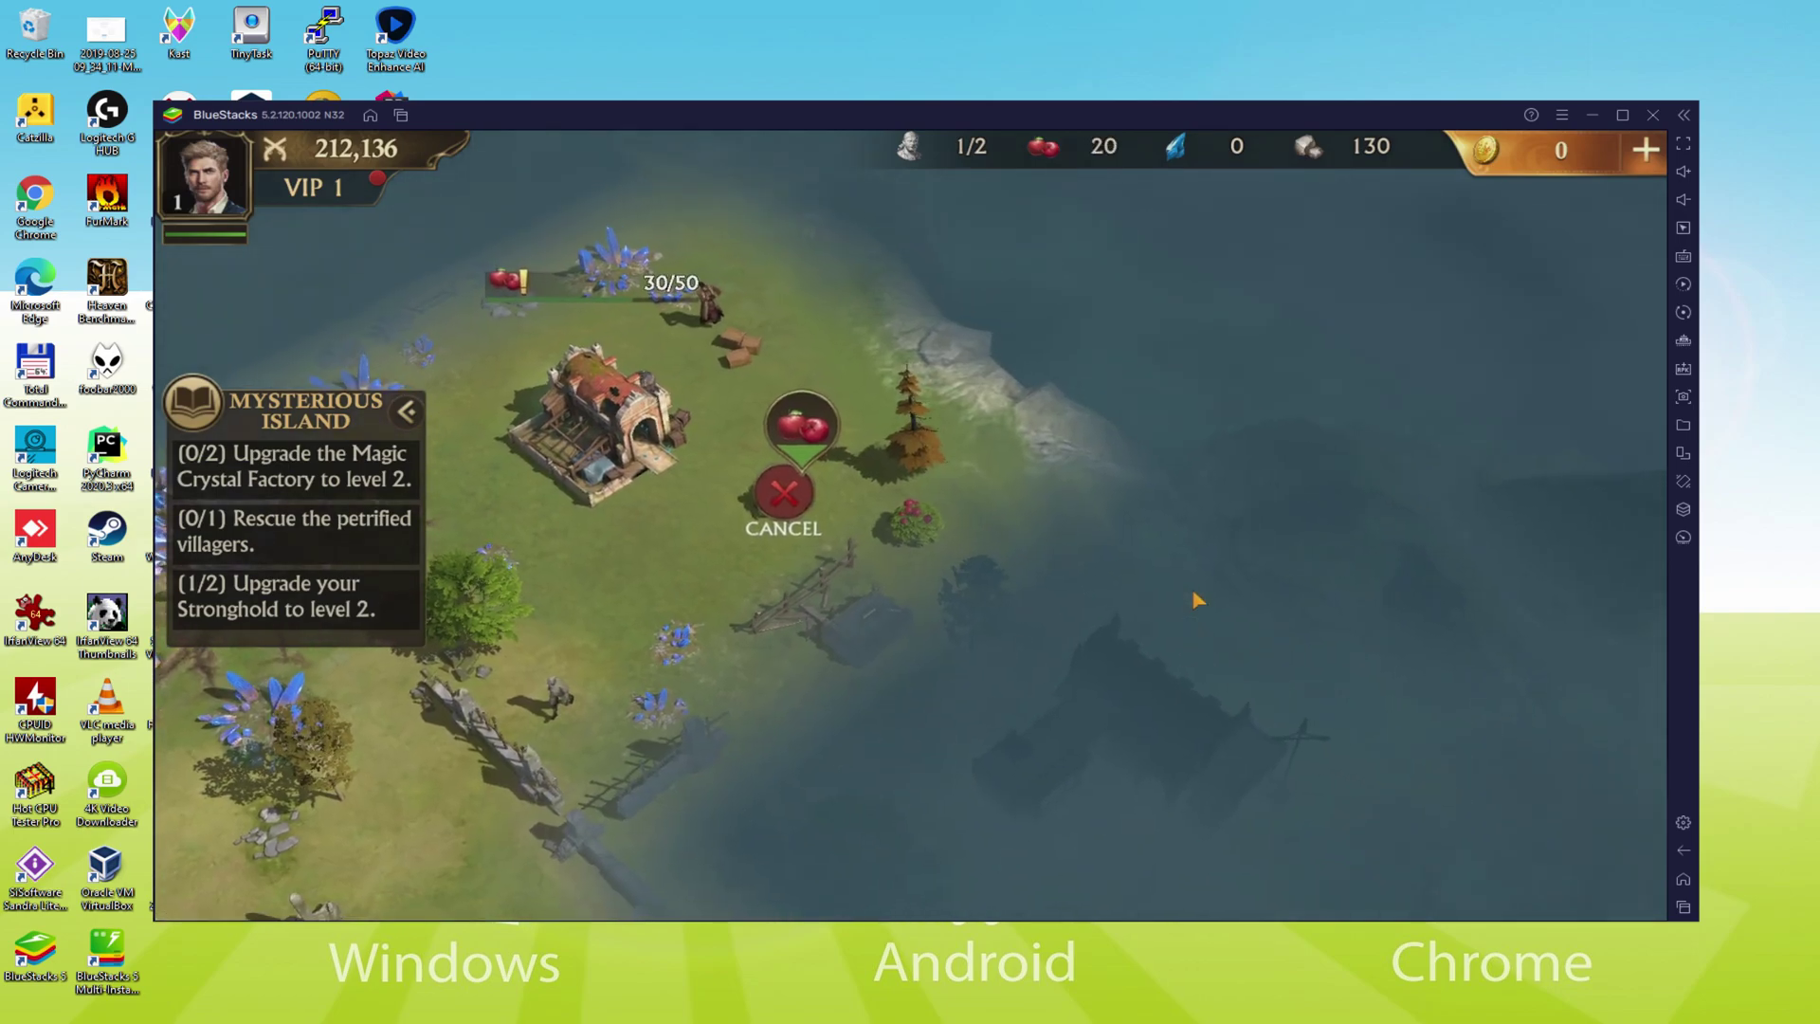
click(910, 533)
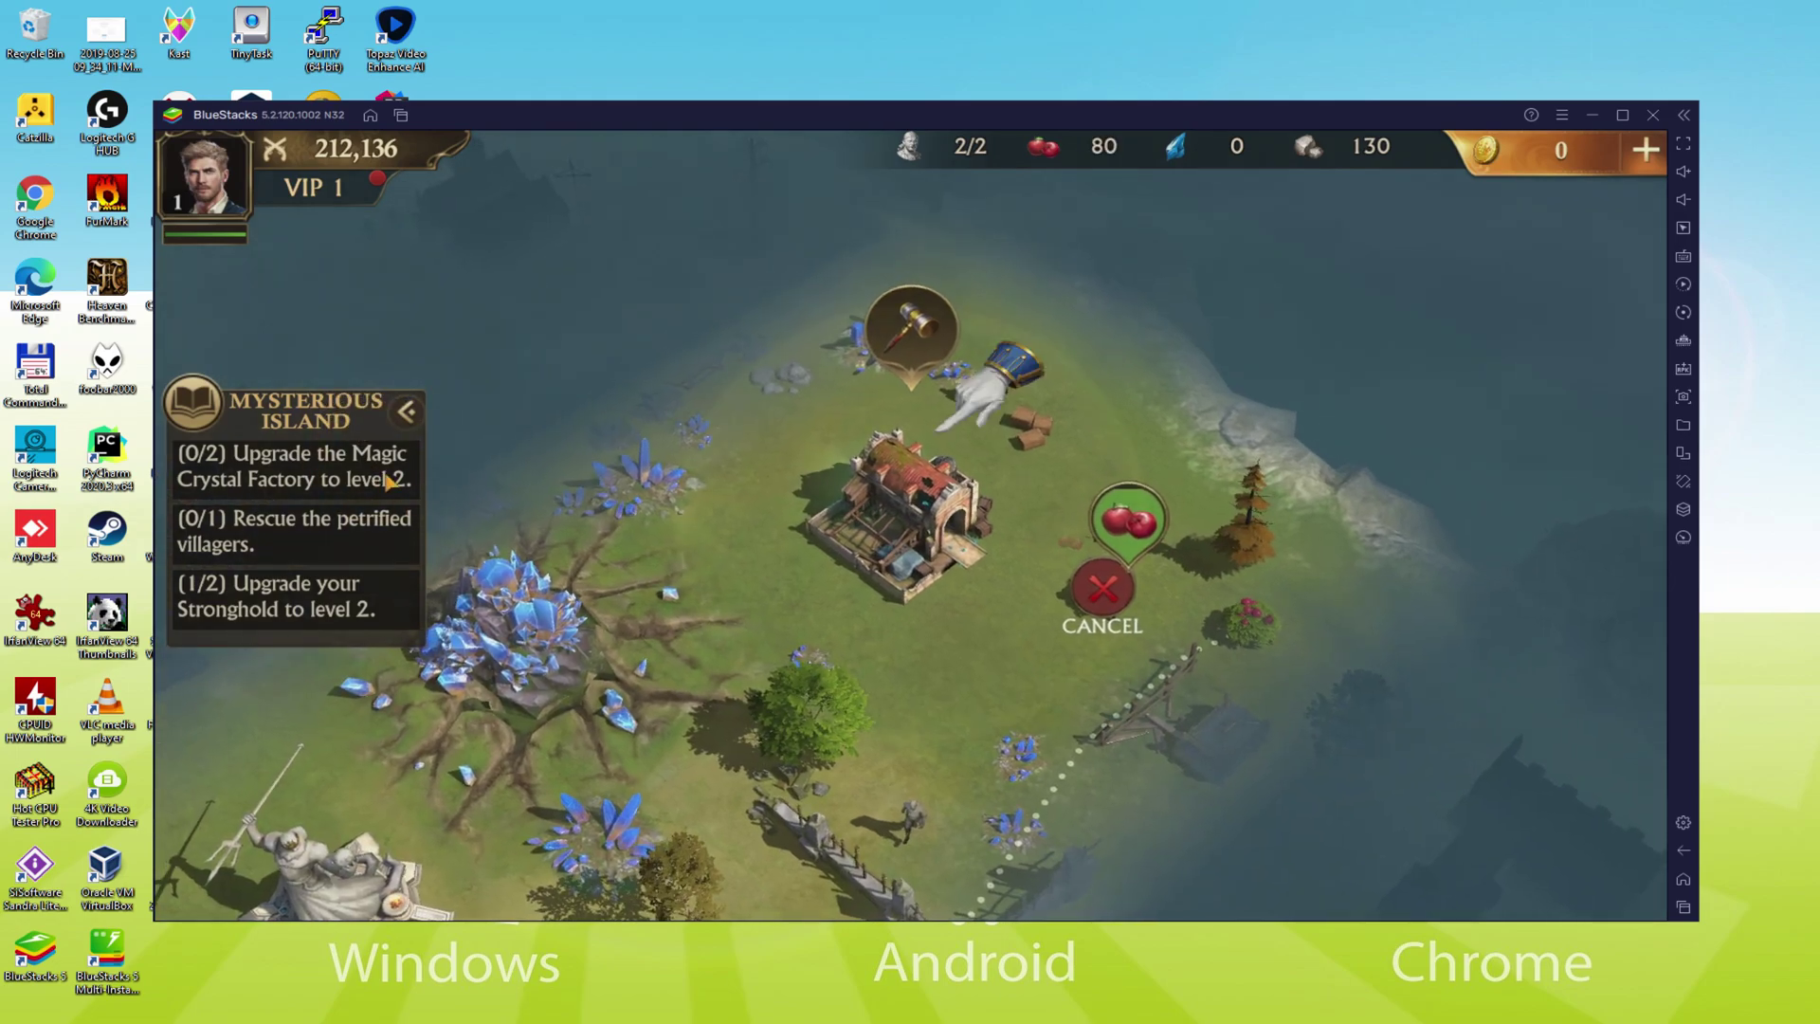
click(924, 512)
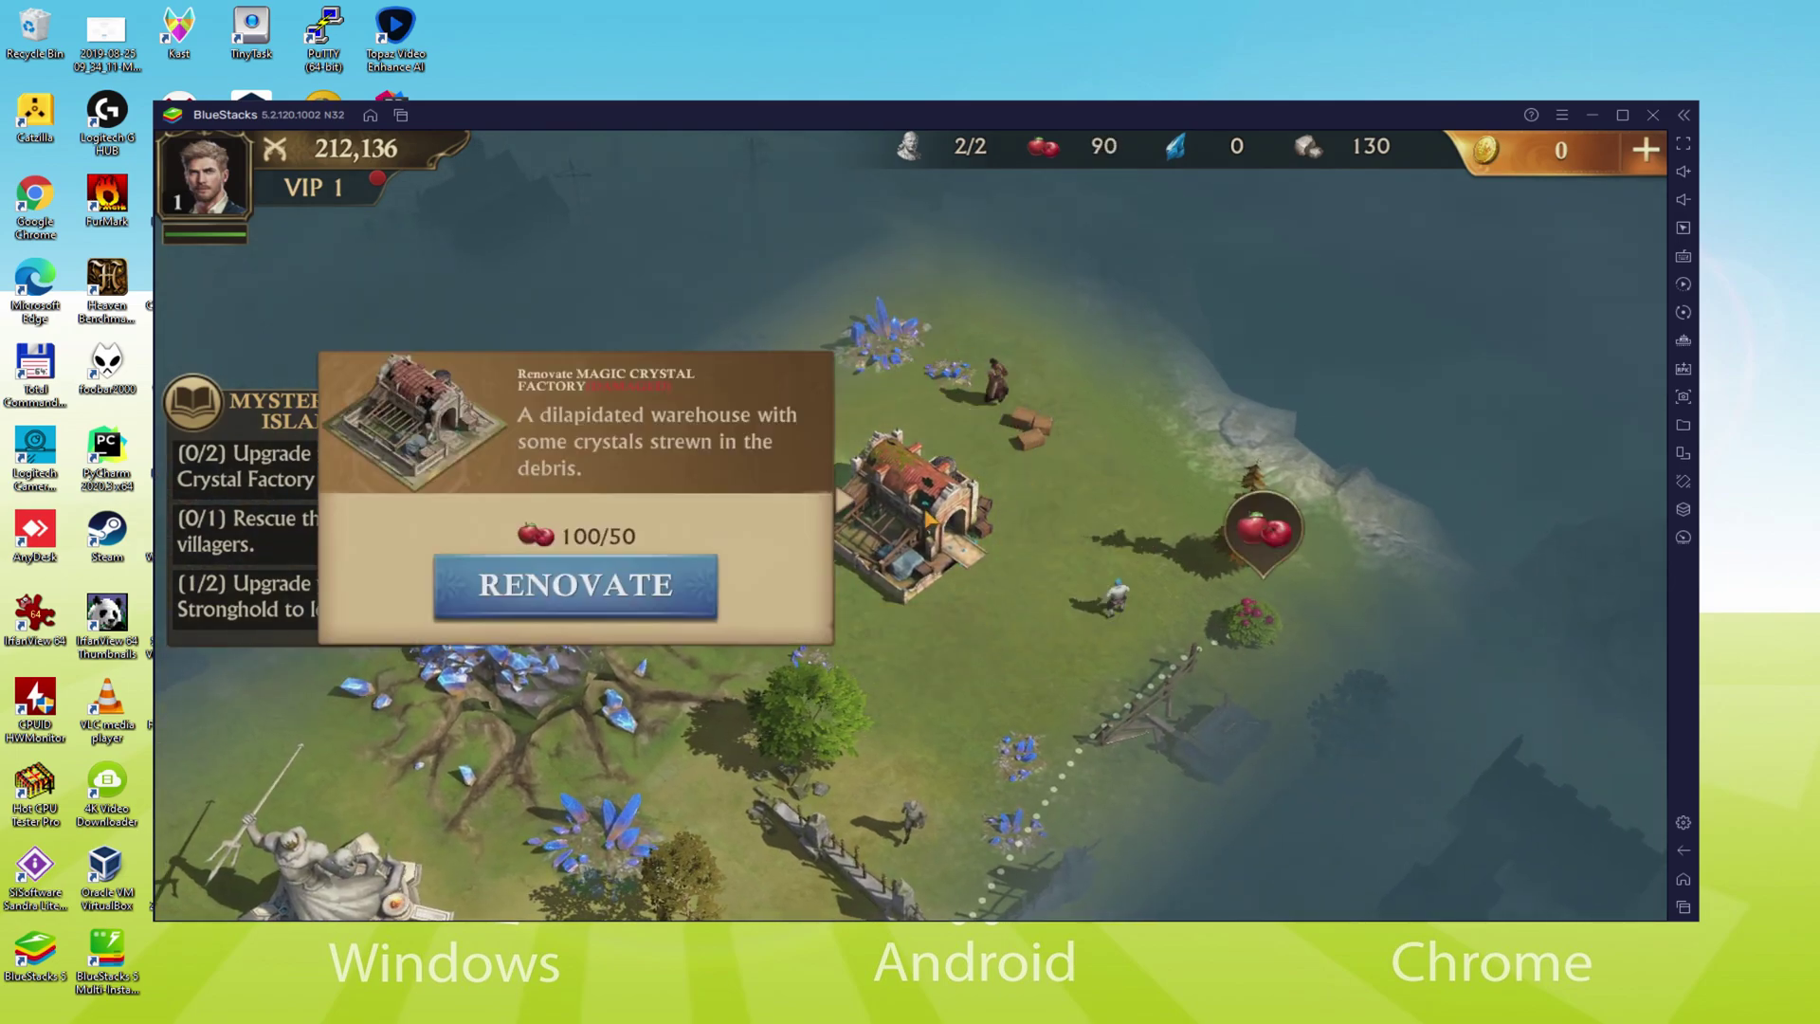
click(706, 607)
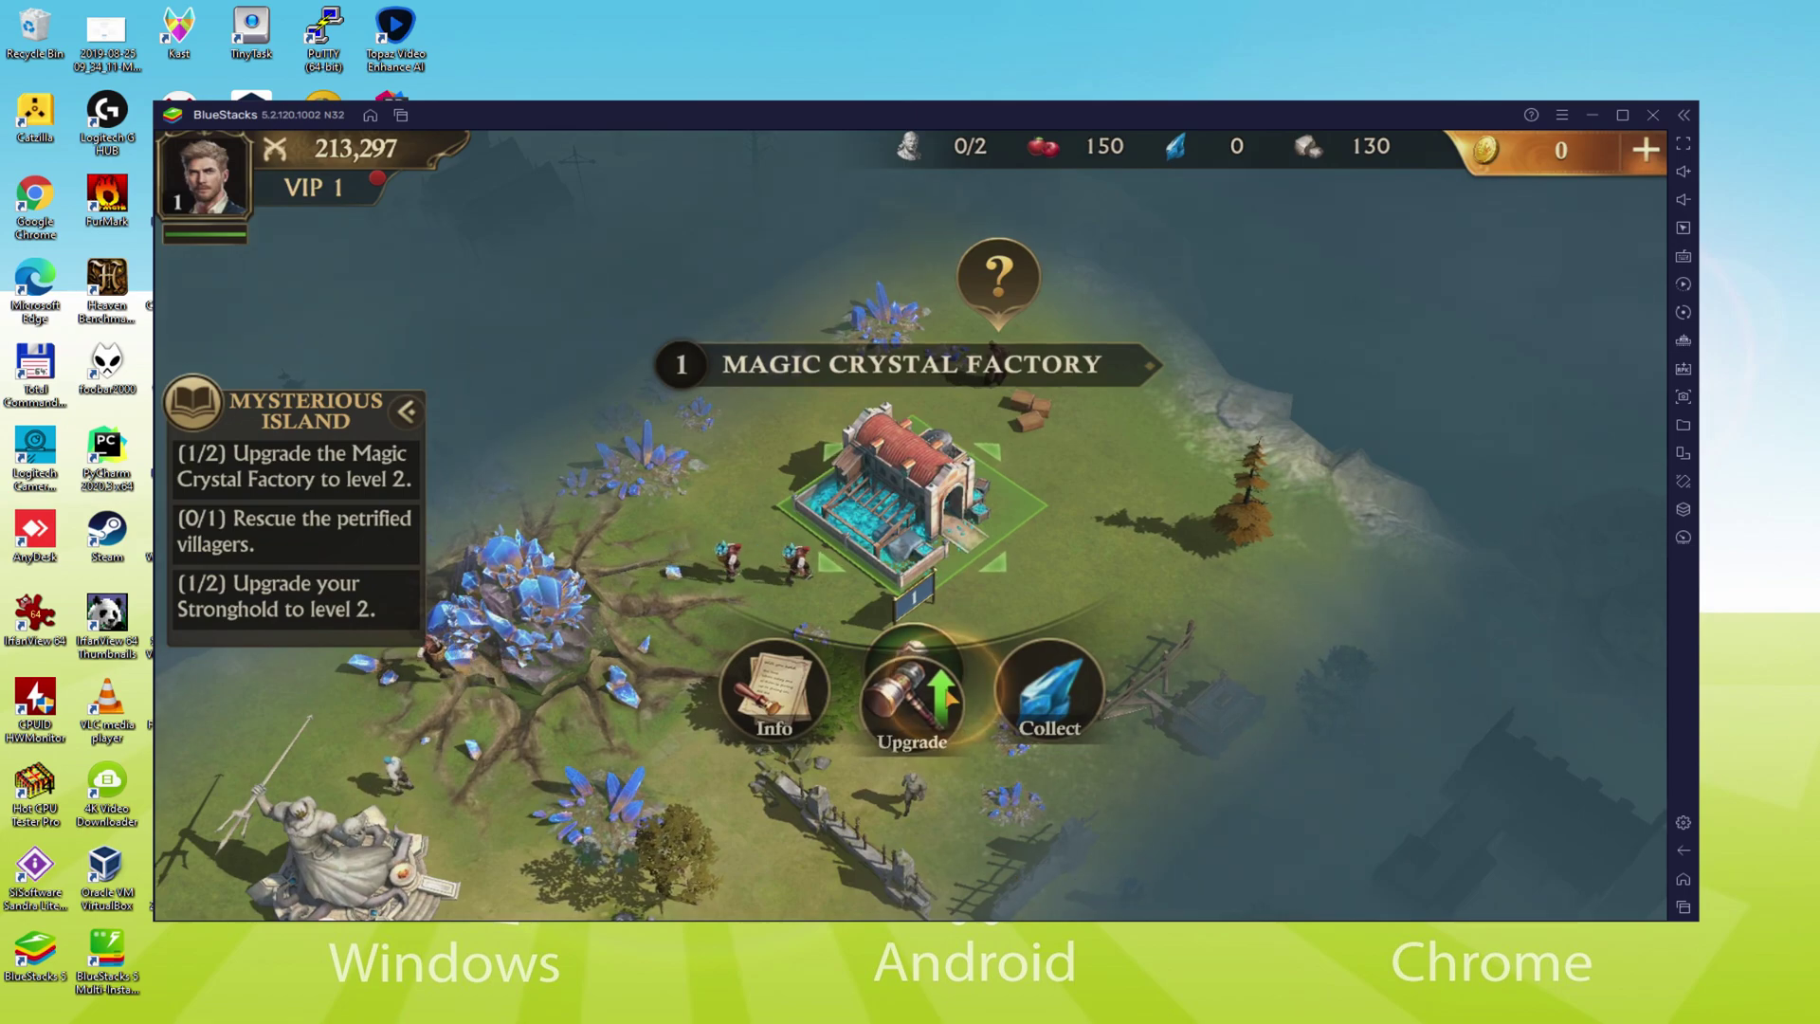
Start the Stronghold upgrade required by the Magic Crystal Factory upgrade preview.
click(946, 696)
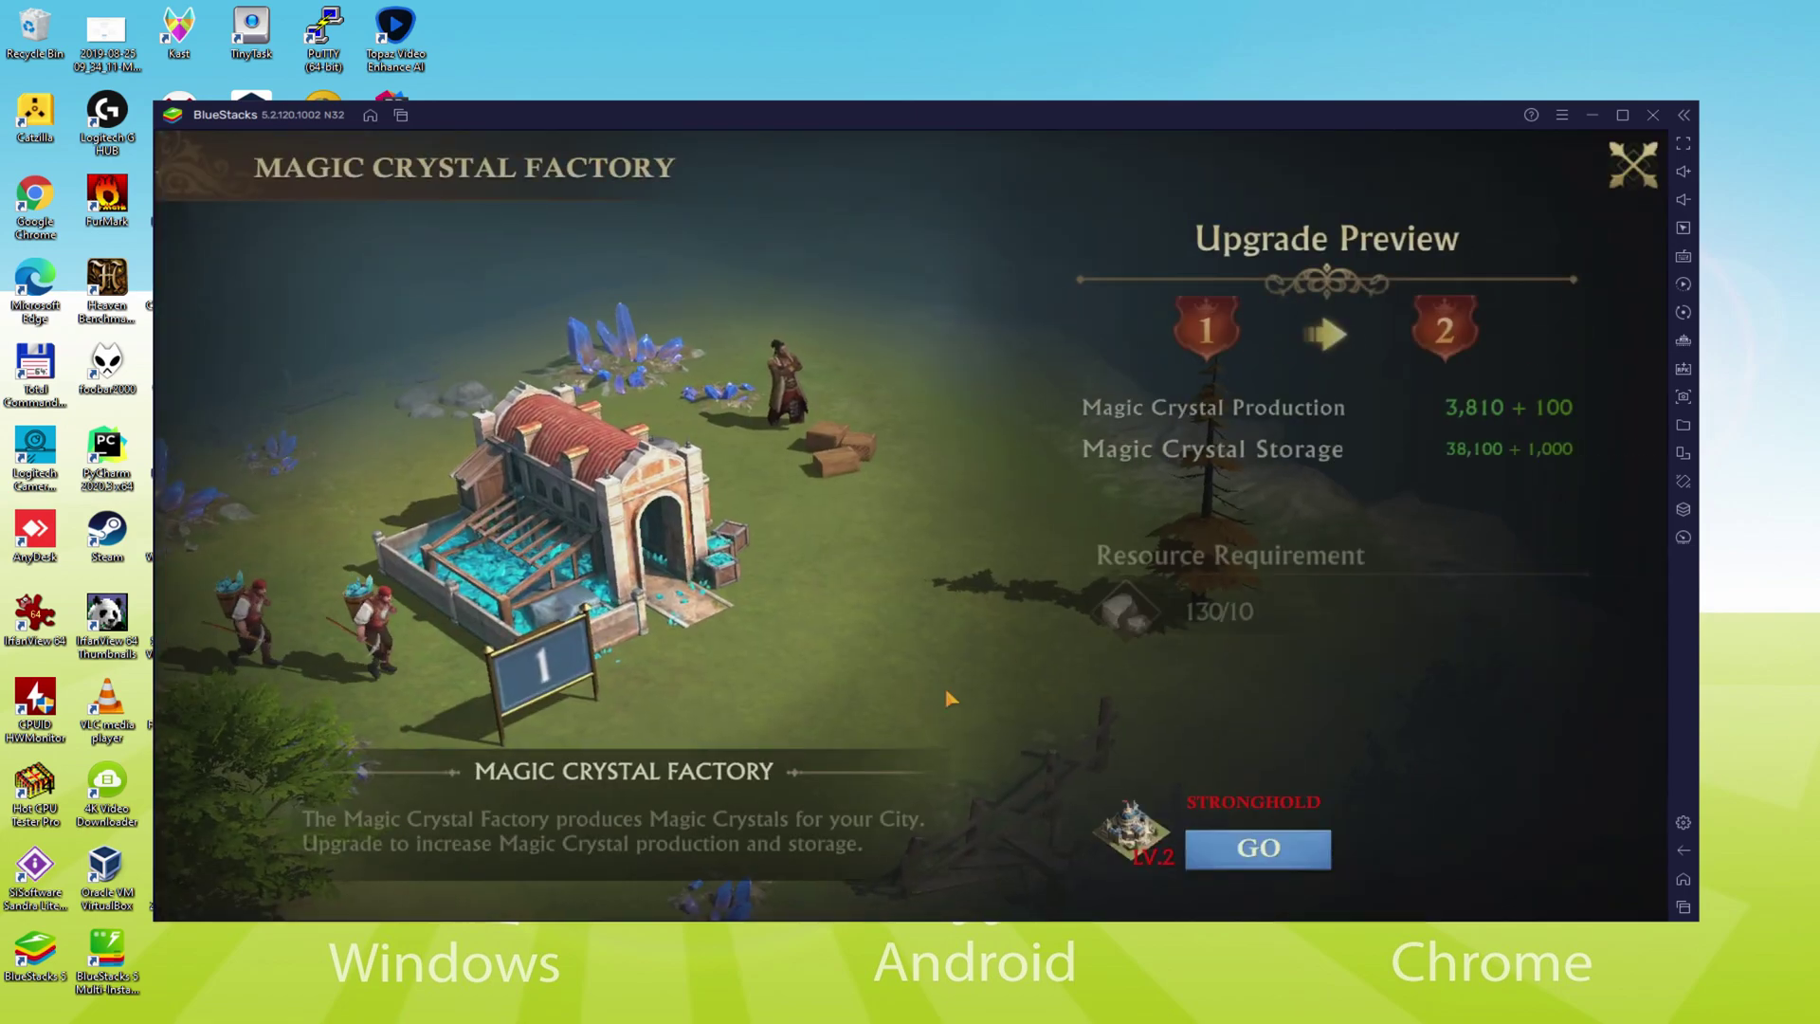
click(1251, 848)
click(1386, 849)
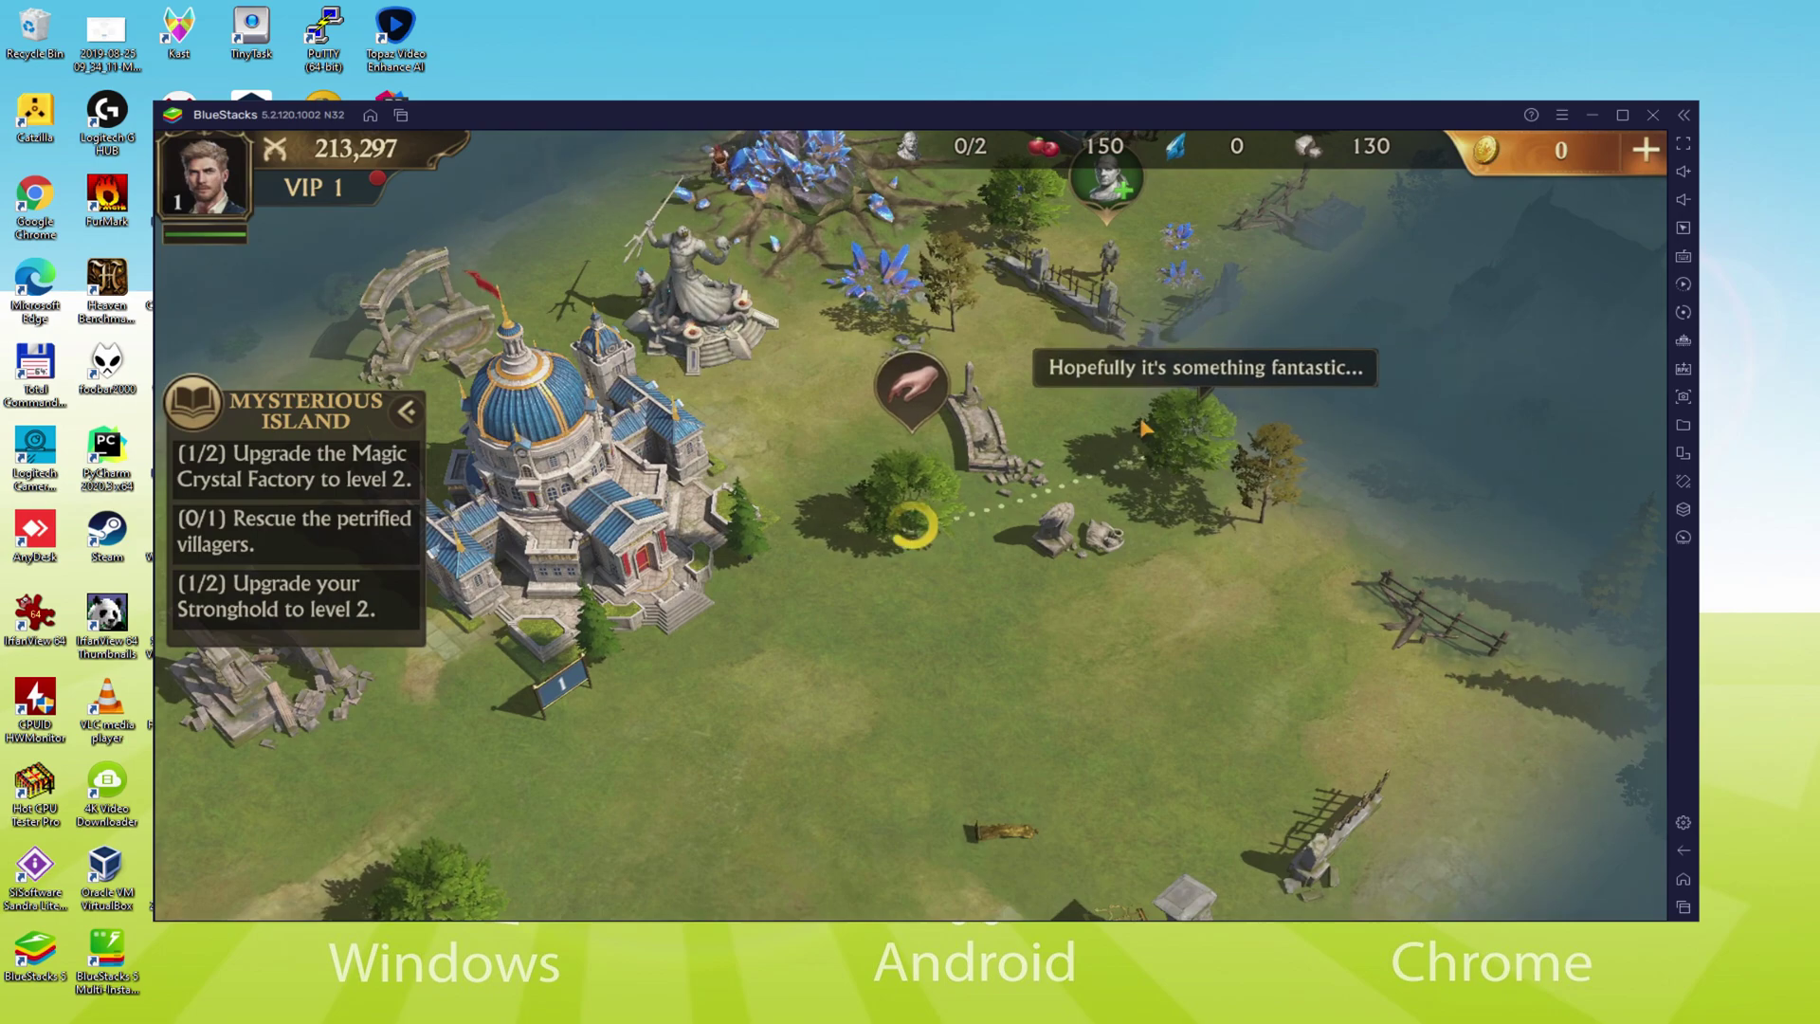
Reposition the Magic Crystal Factory, start the Stronghold upgrade again, and collect Plank and Magic Crystal Essence rewards.
click(310, 471)
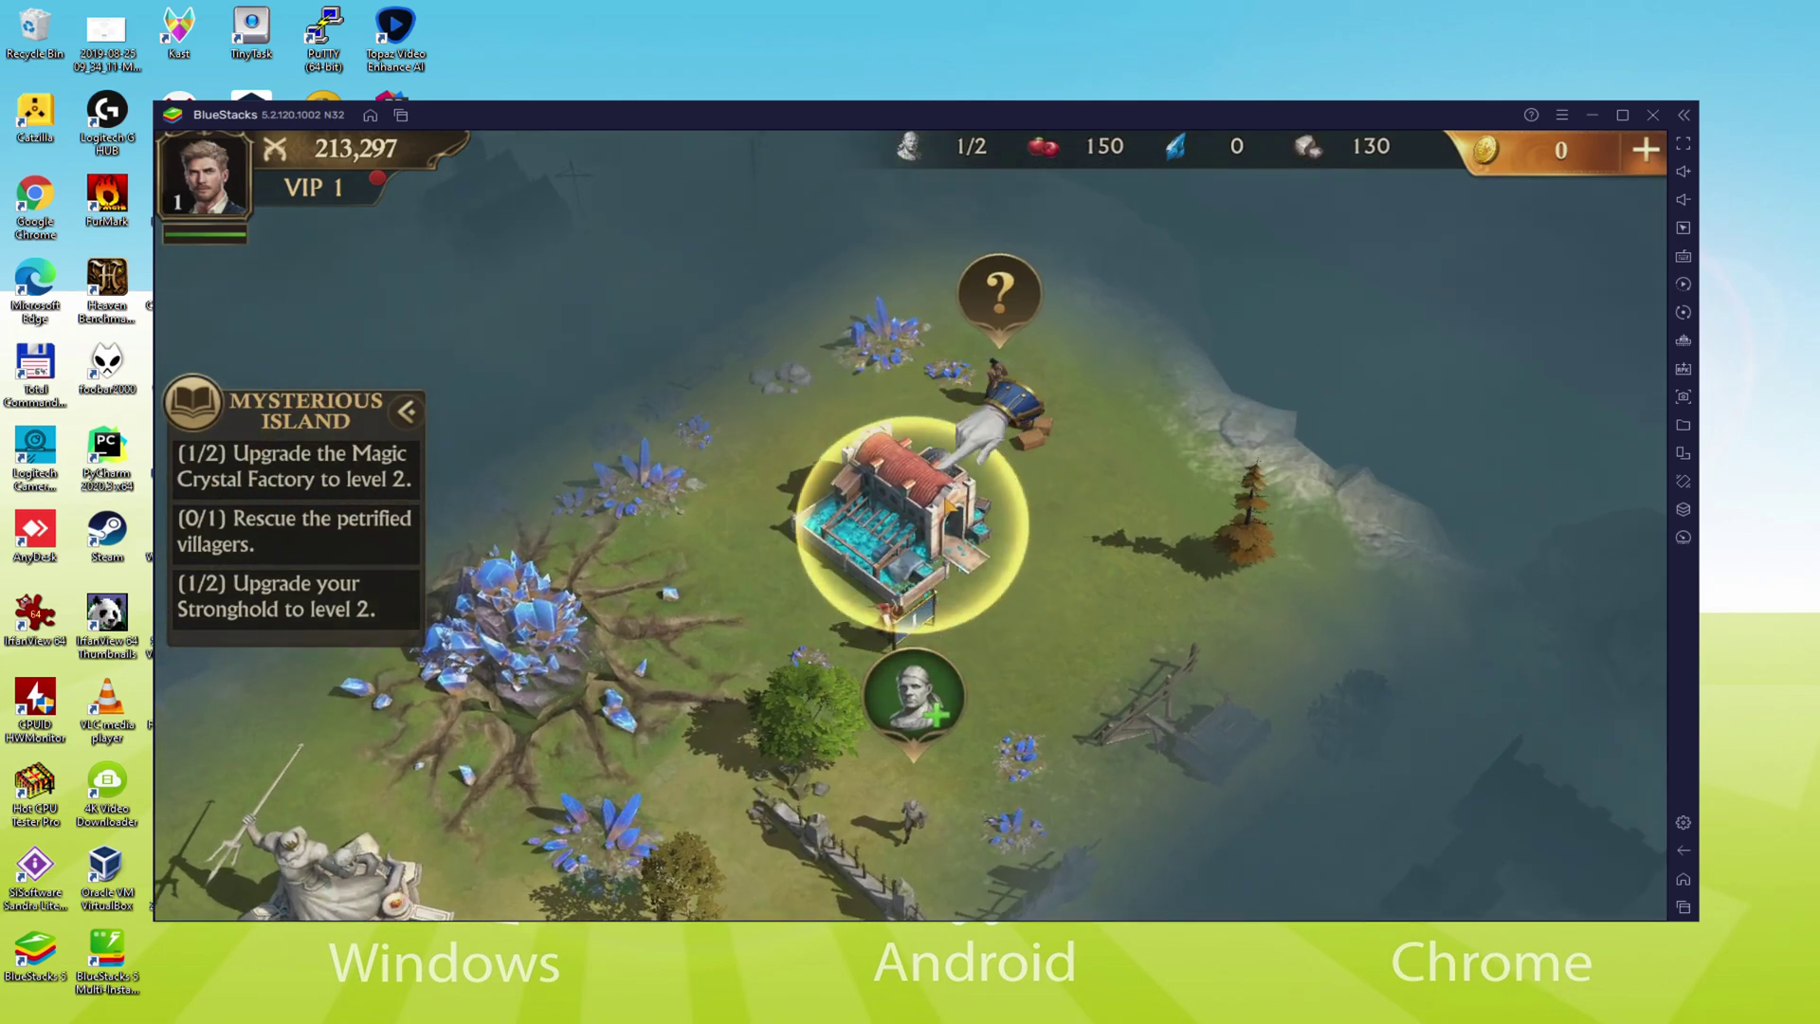
click(940, 512)
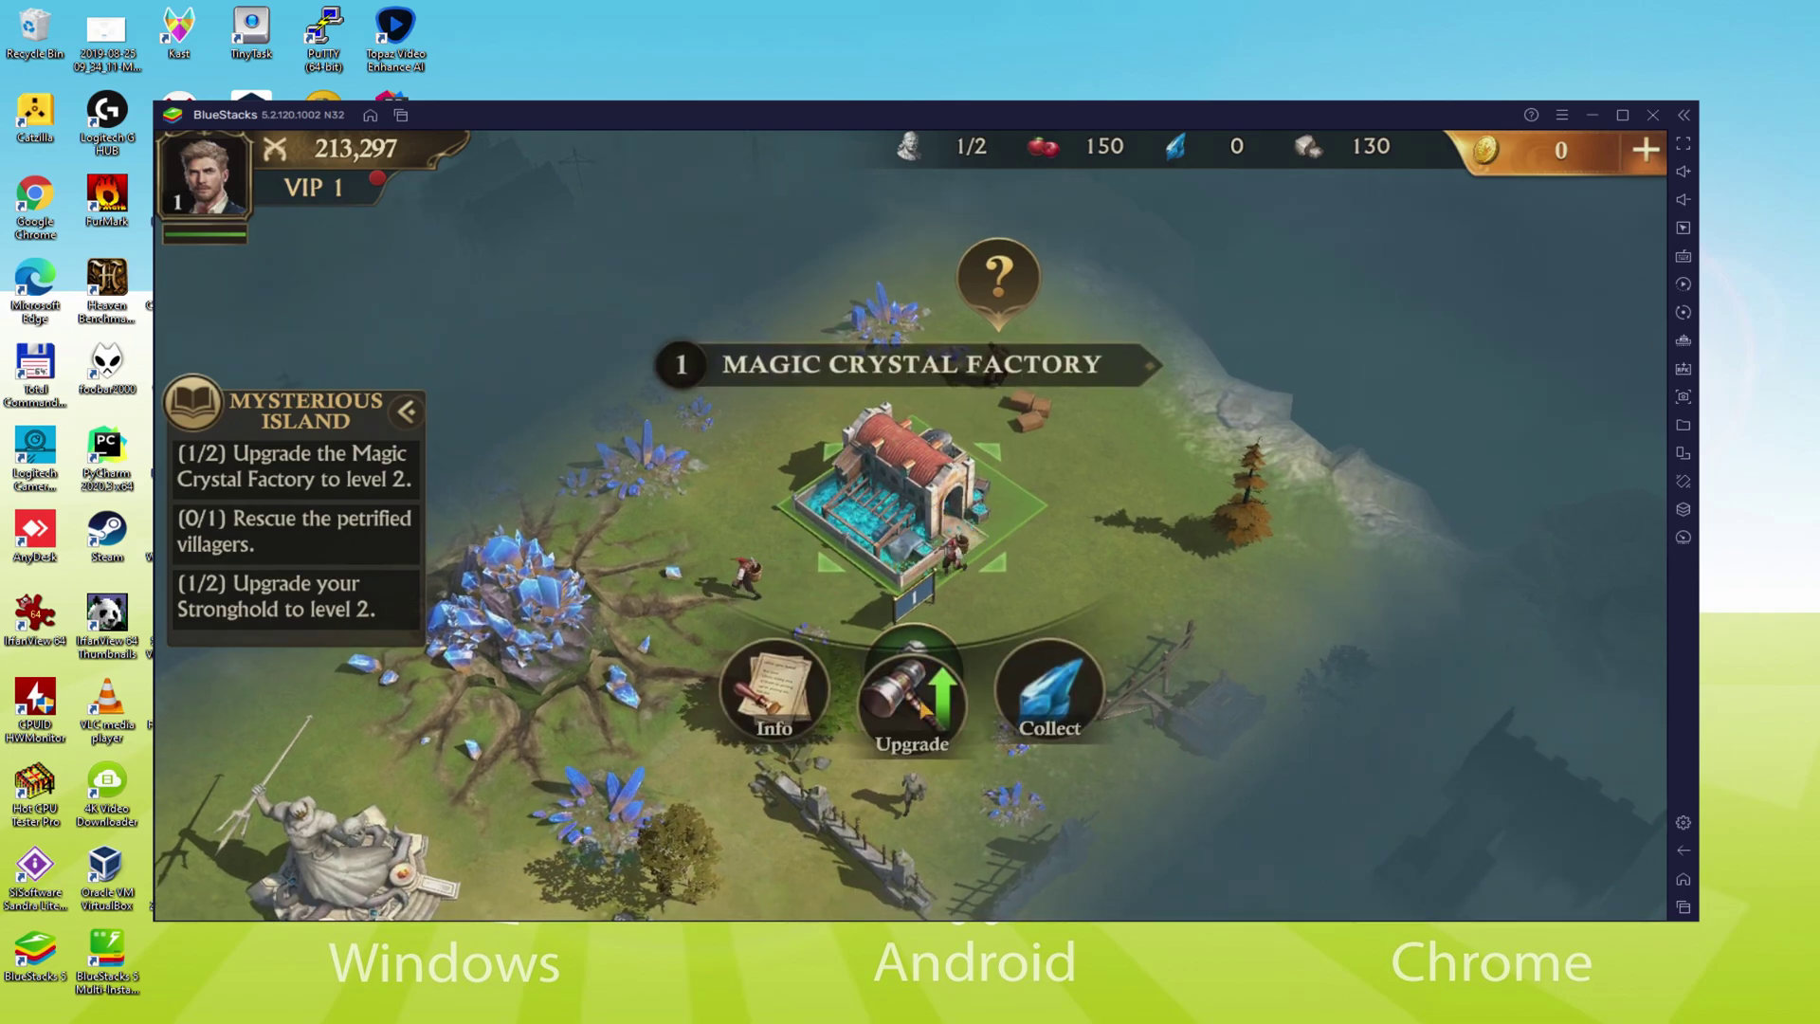
drag(917, 511, 976, 645)
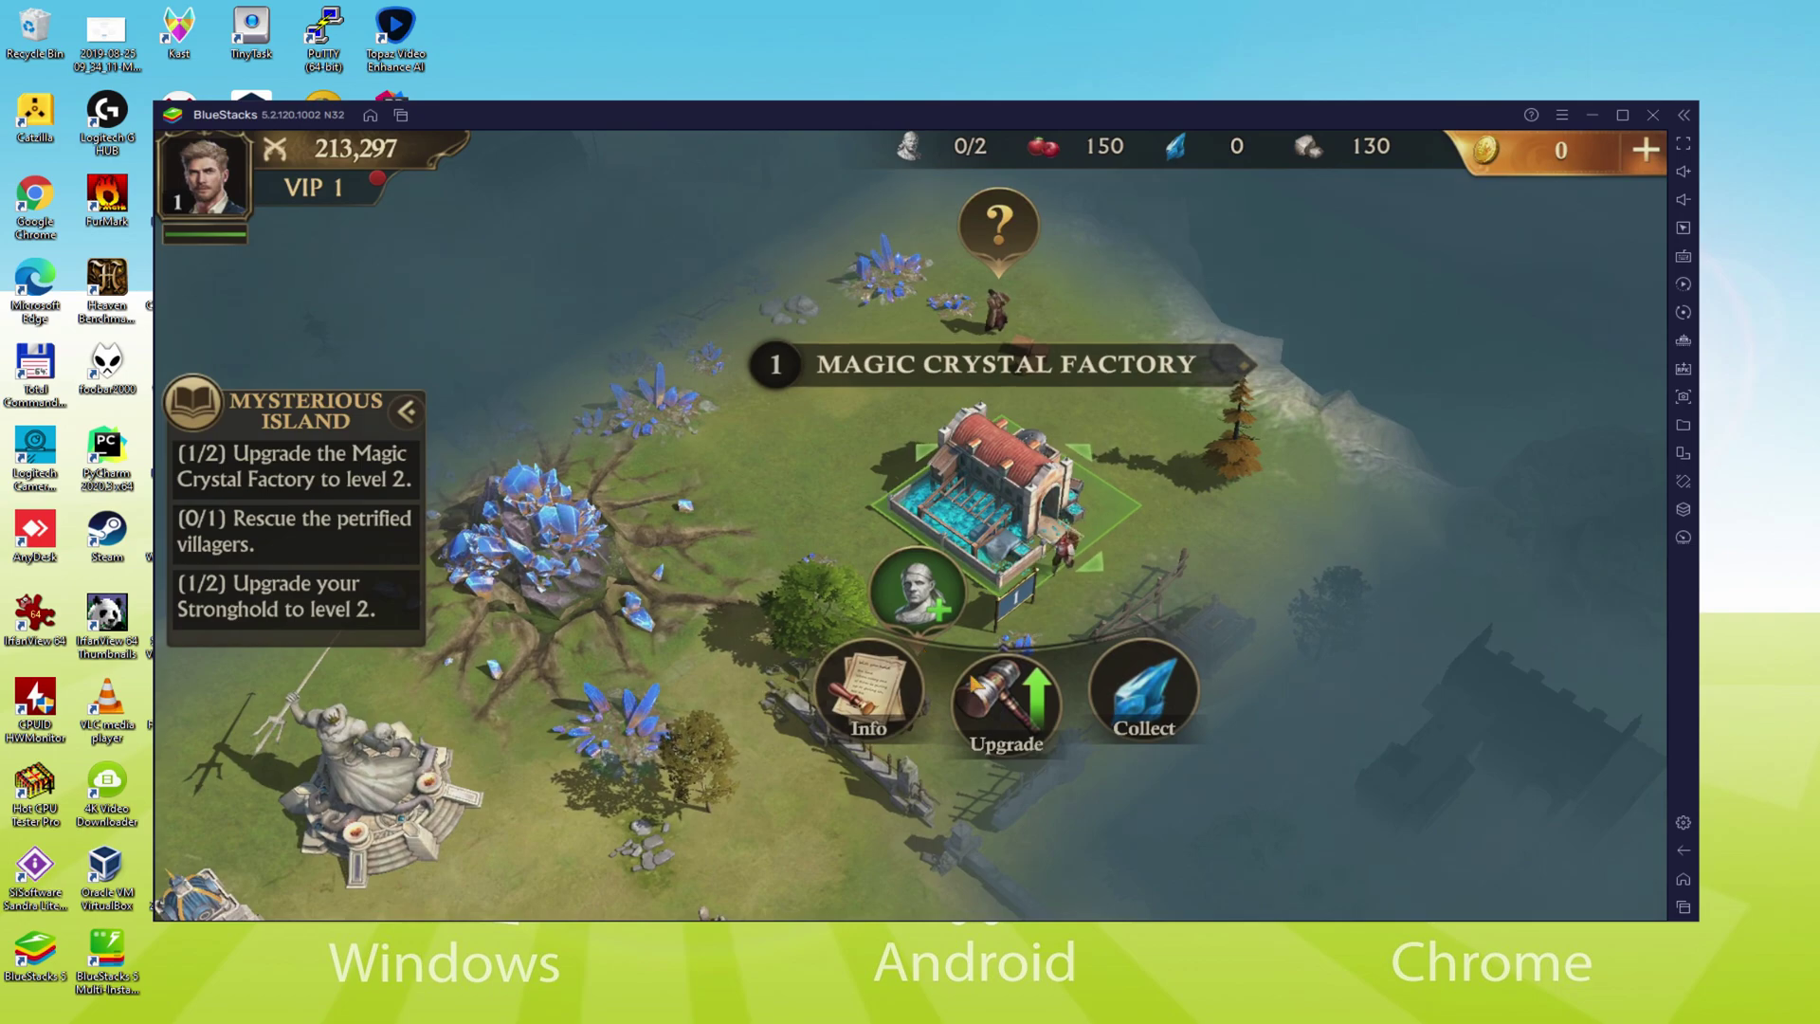
click(1007, 701)
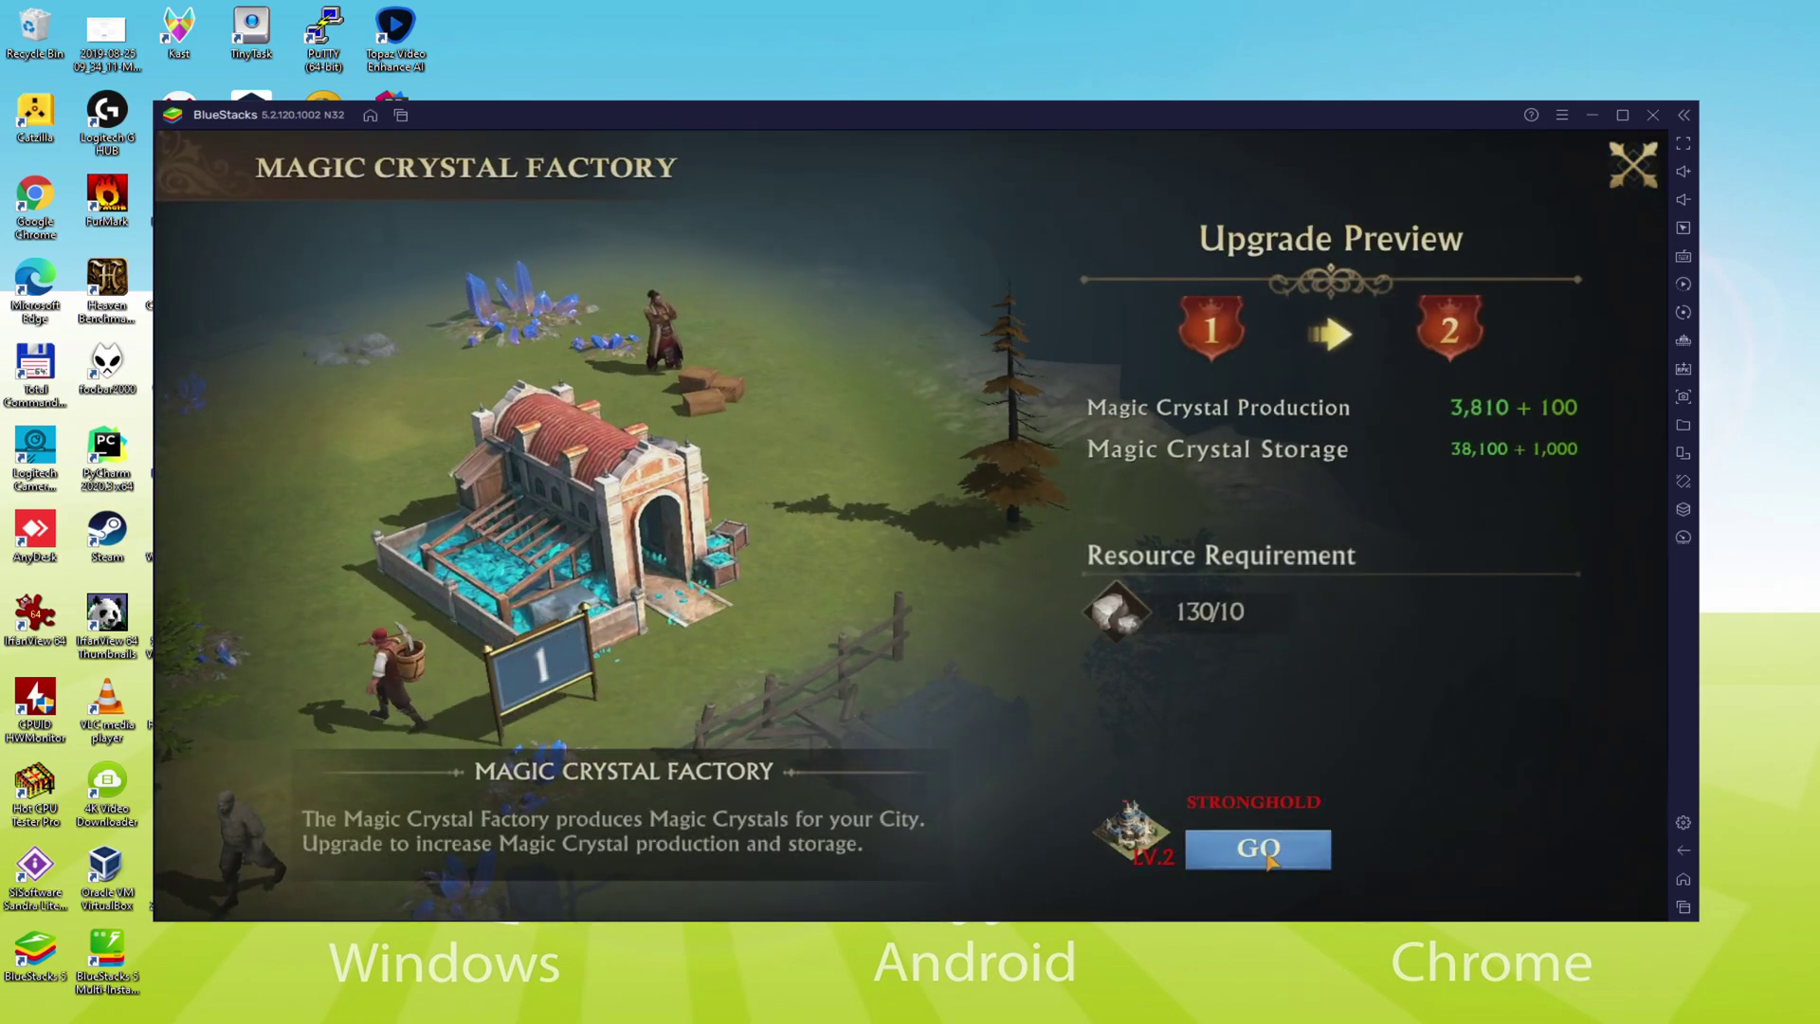
click(1264, 849)
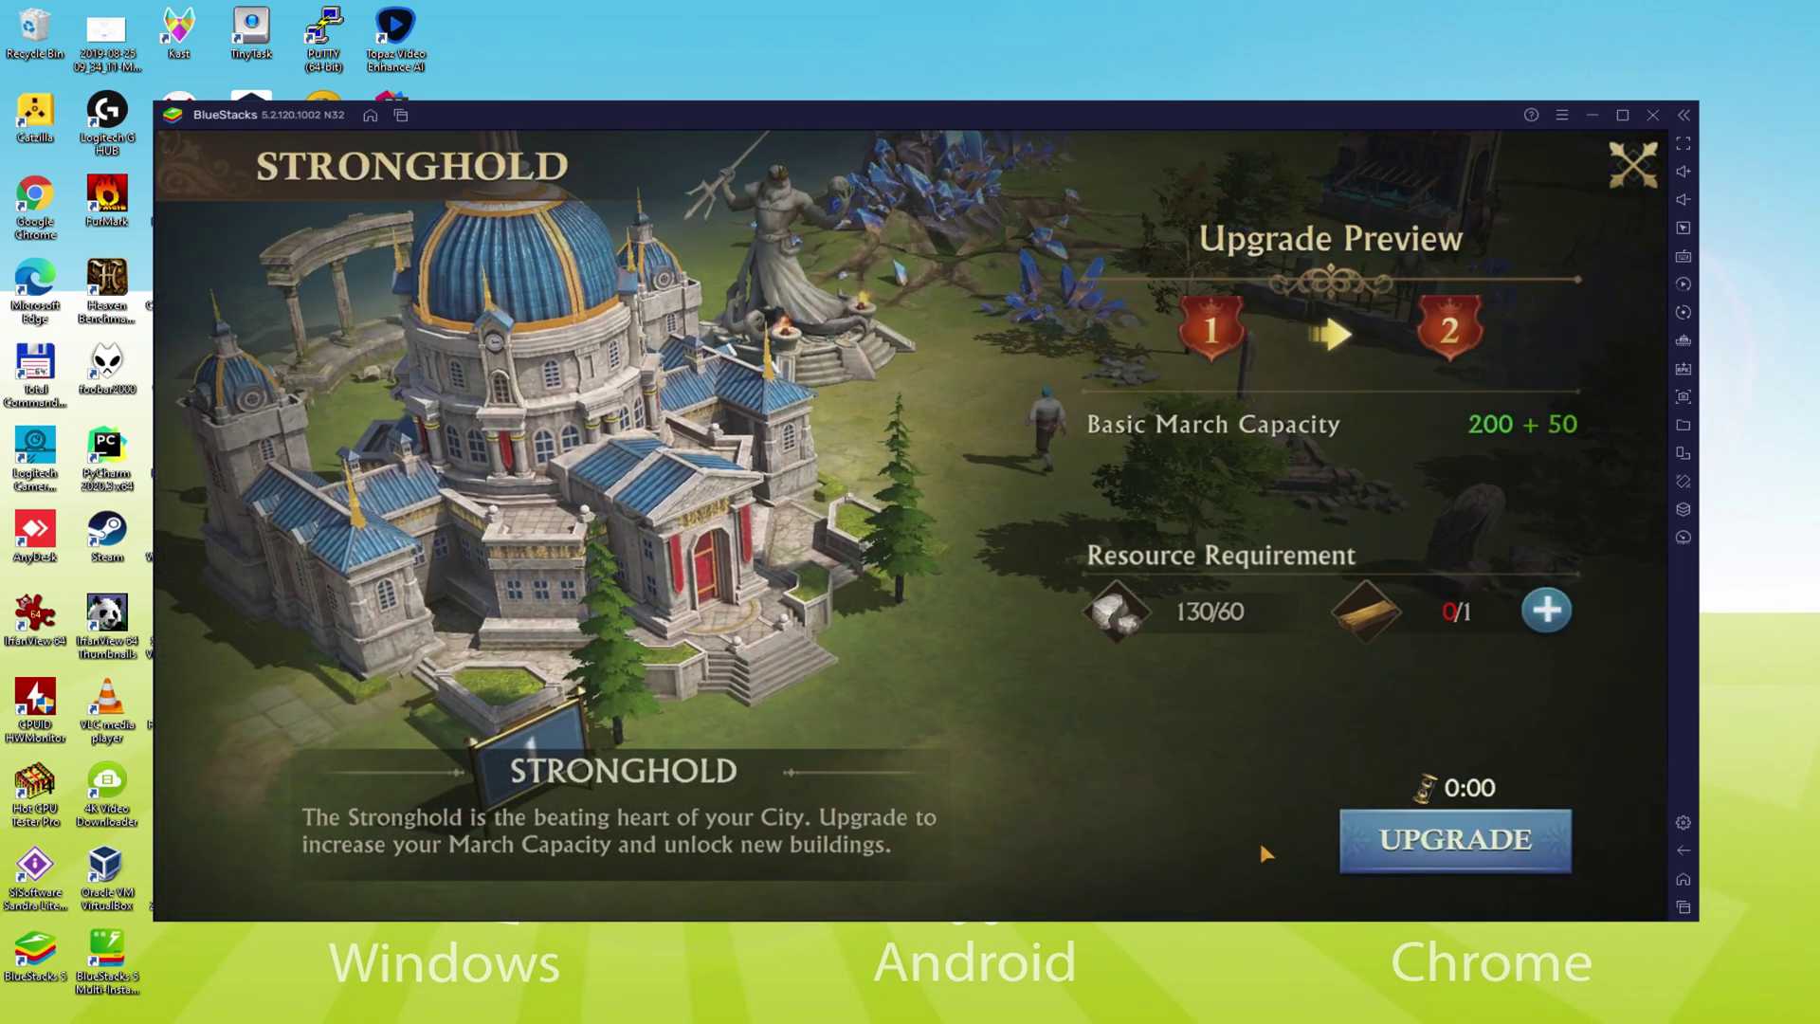
click(1555, 848)
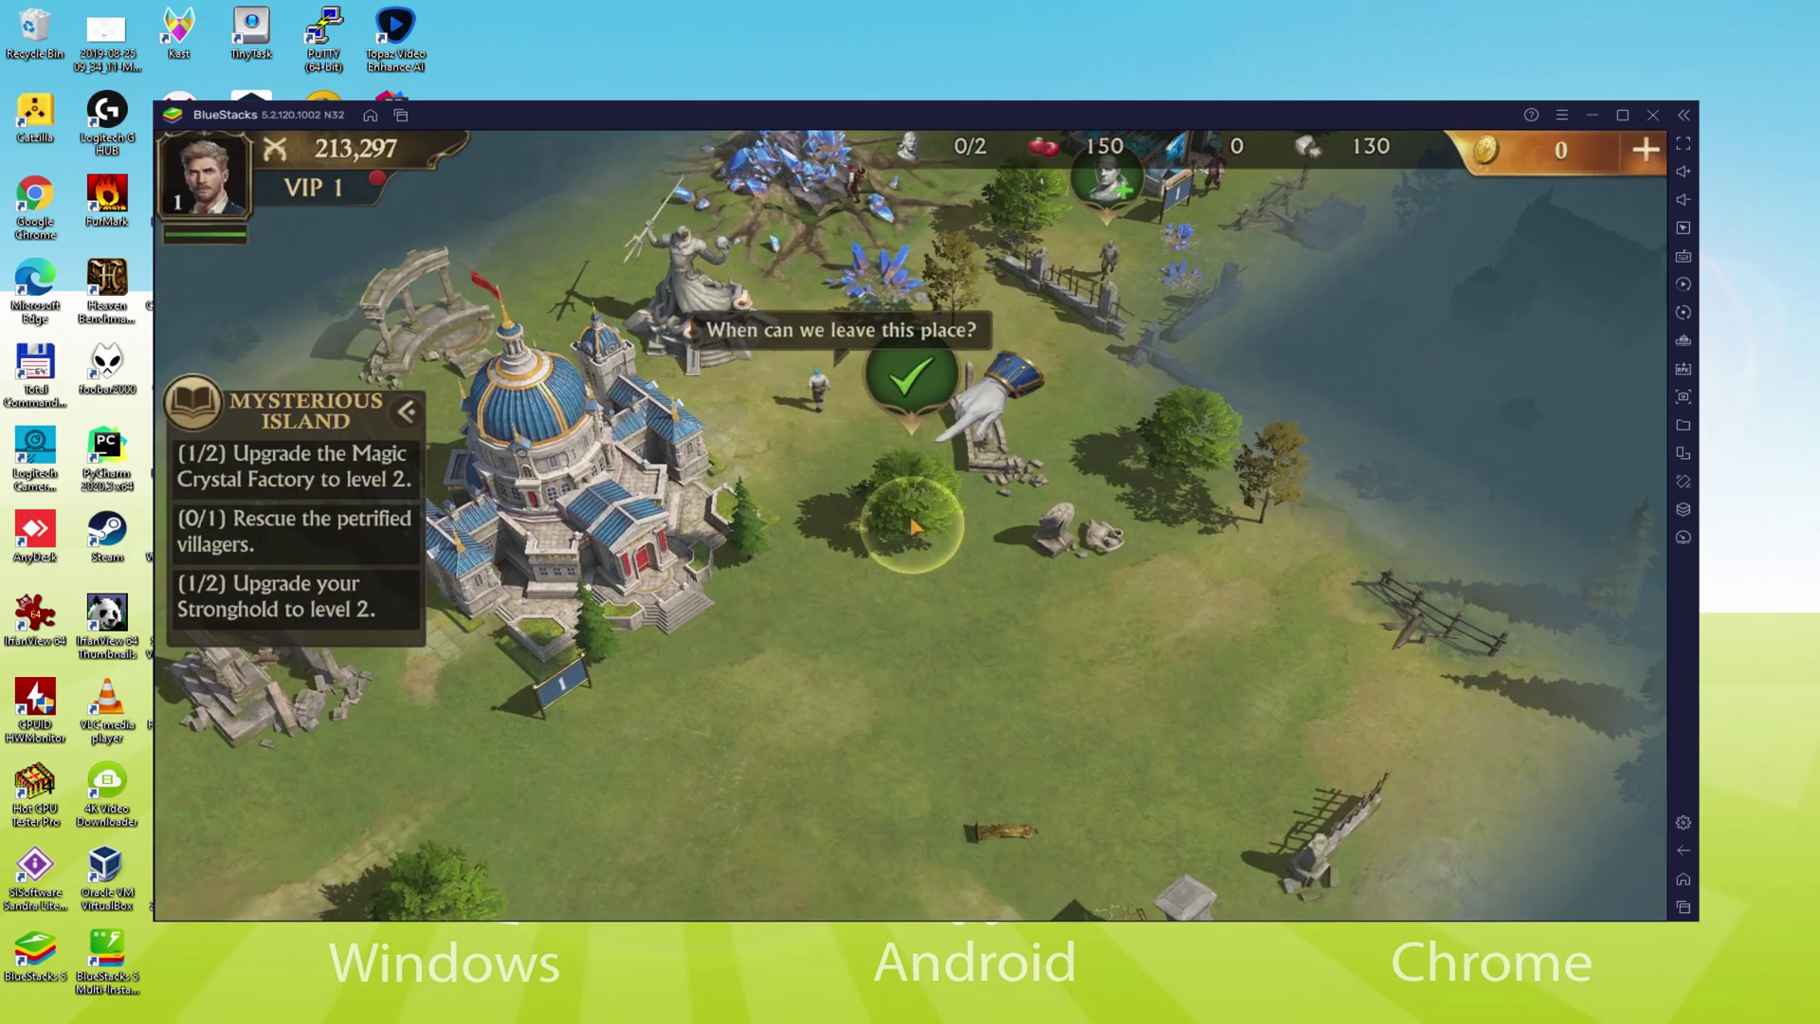
click(911, 517)
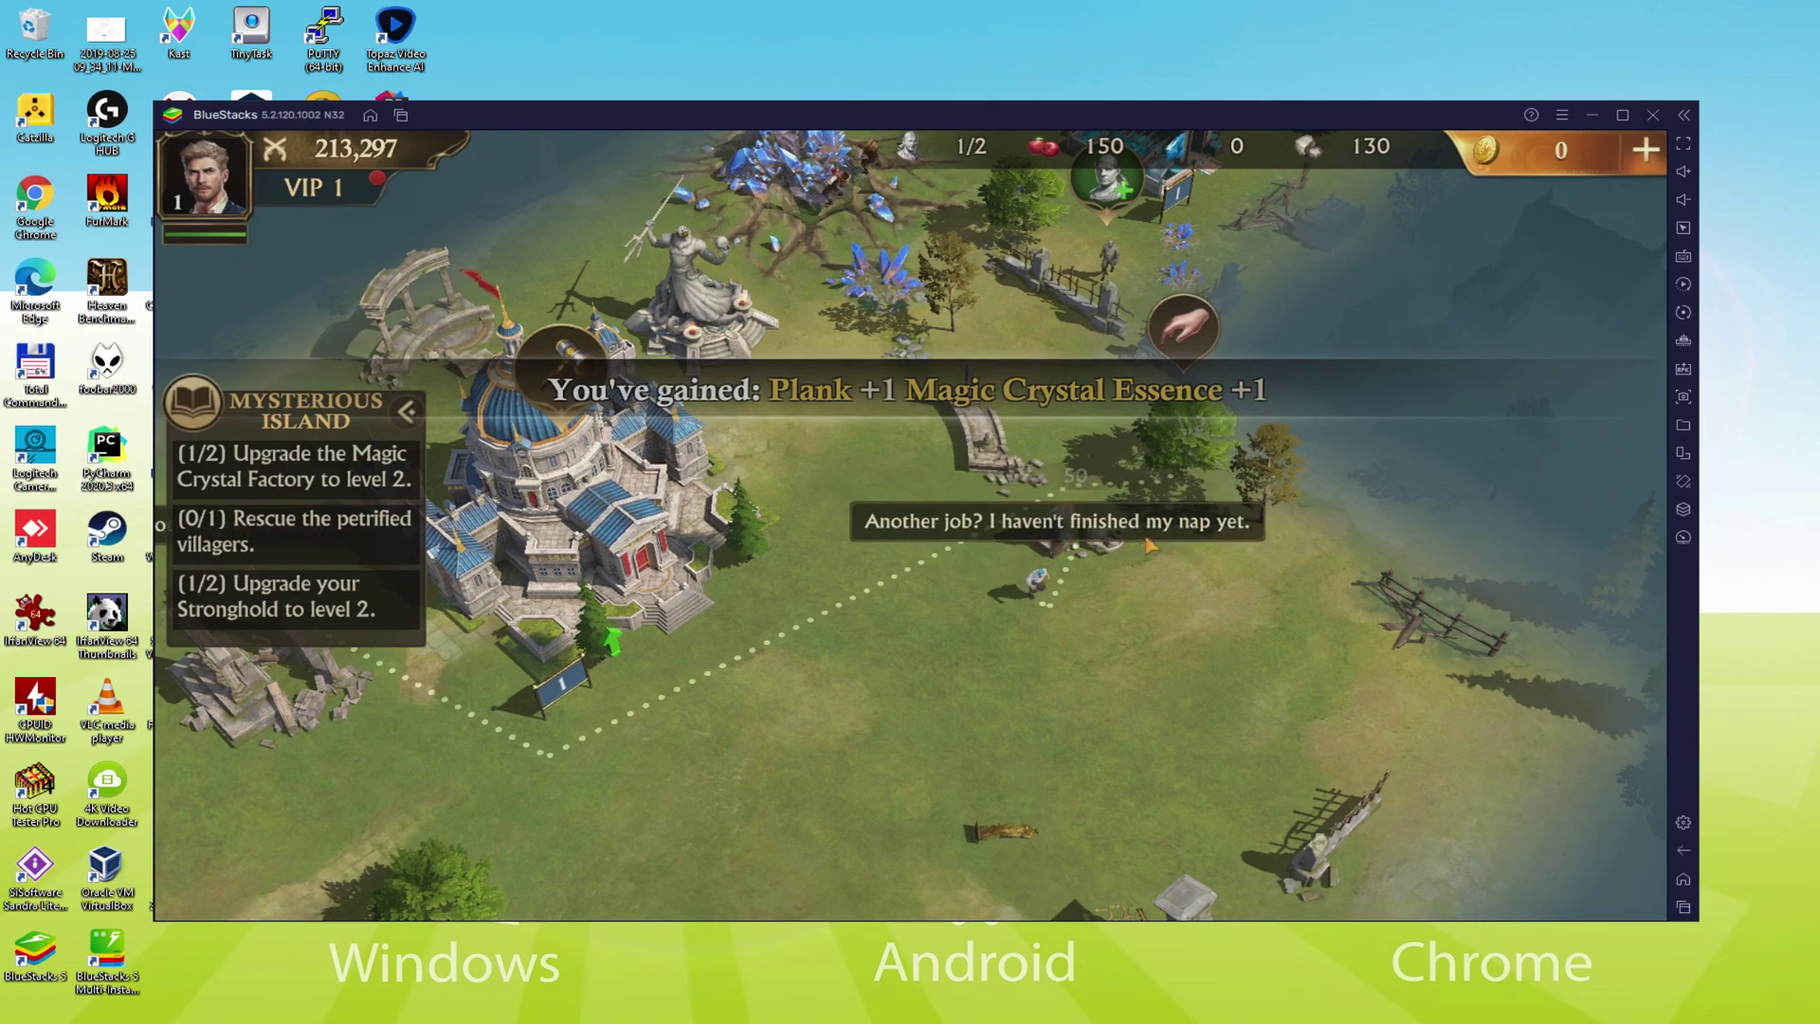
click(910, 526)
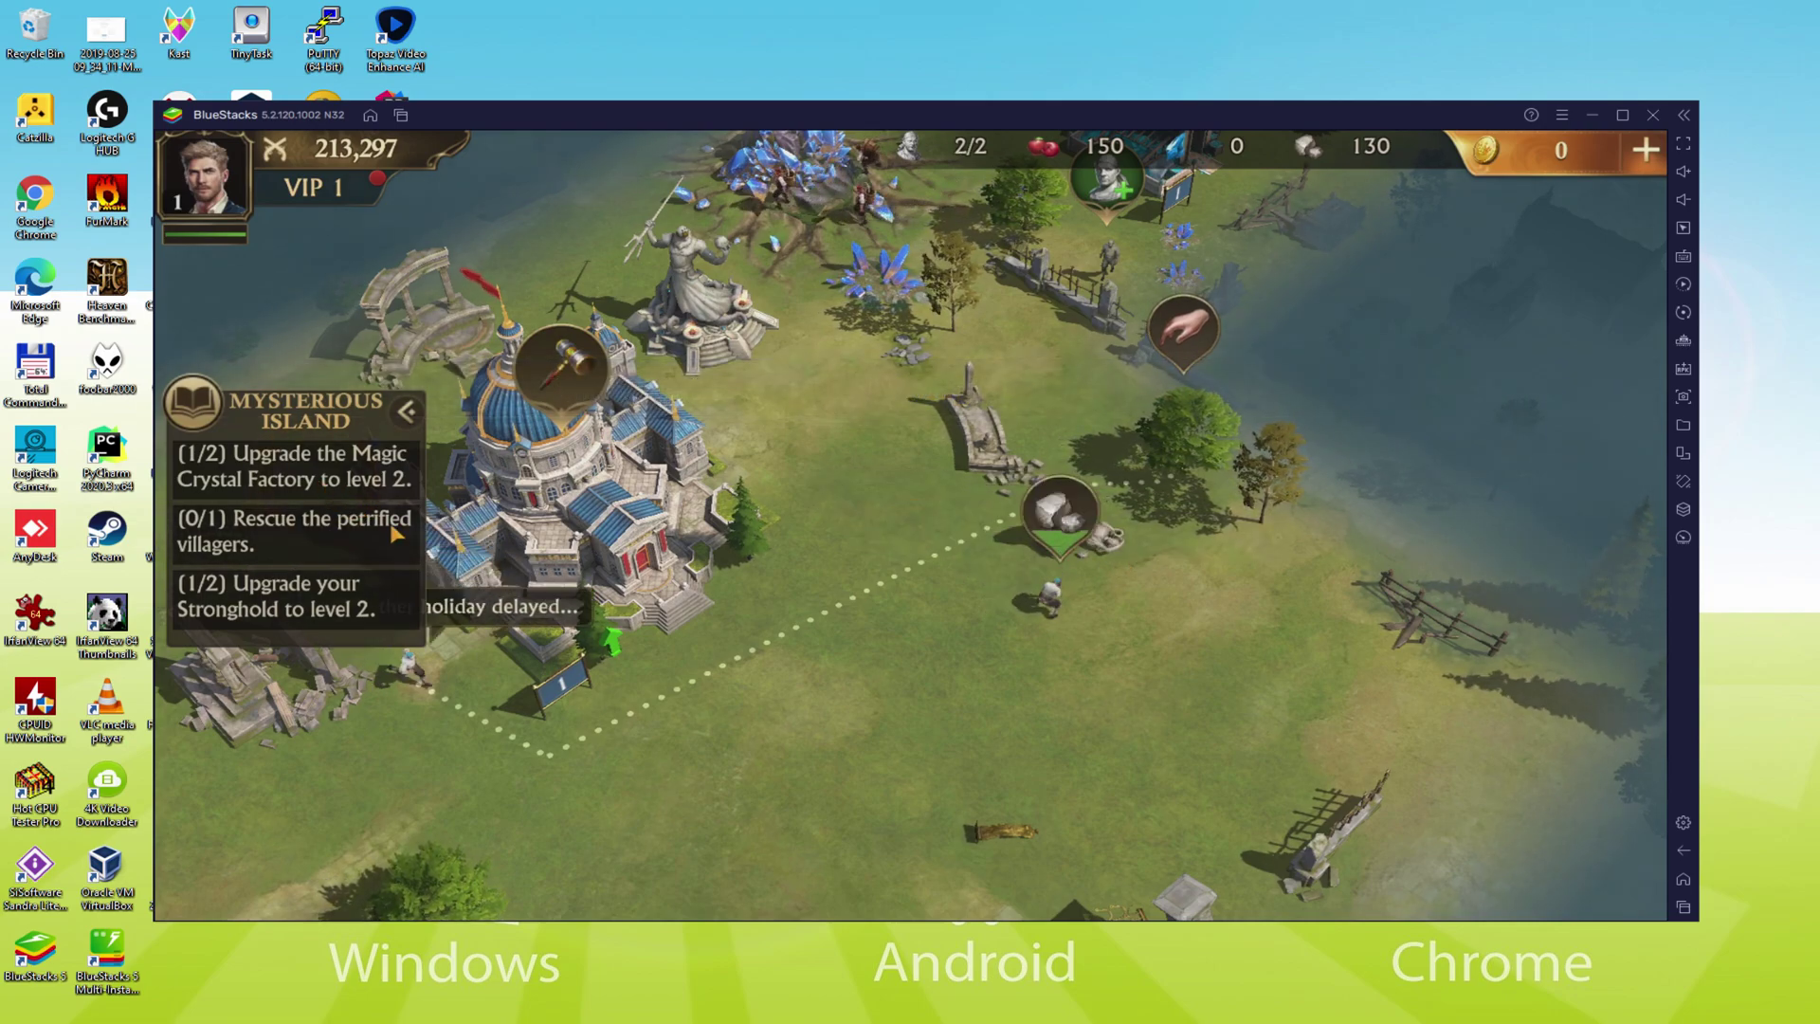